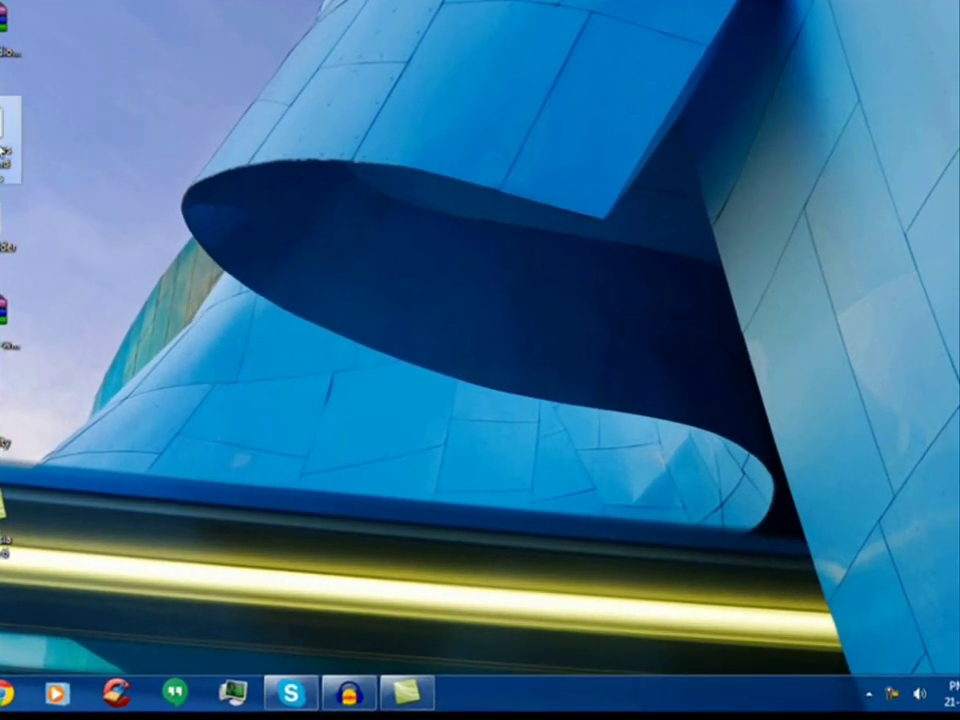
Open the 'Windows Tips and Tricks' notes file from the desktop in Notepad
double_click(9, 140)
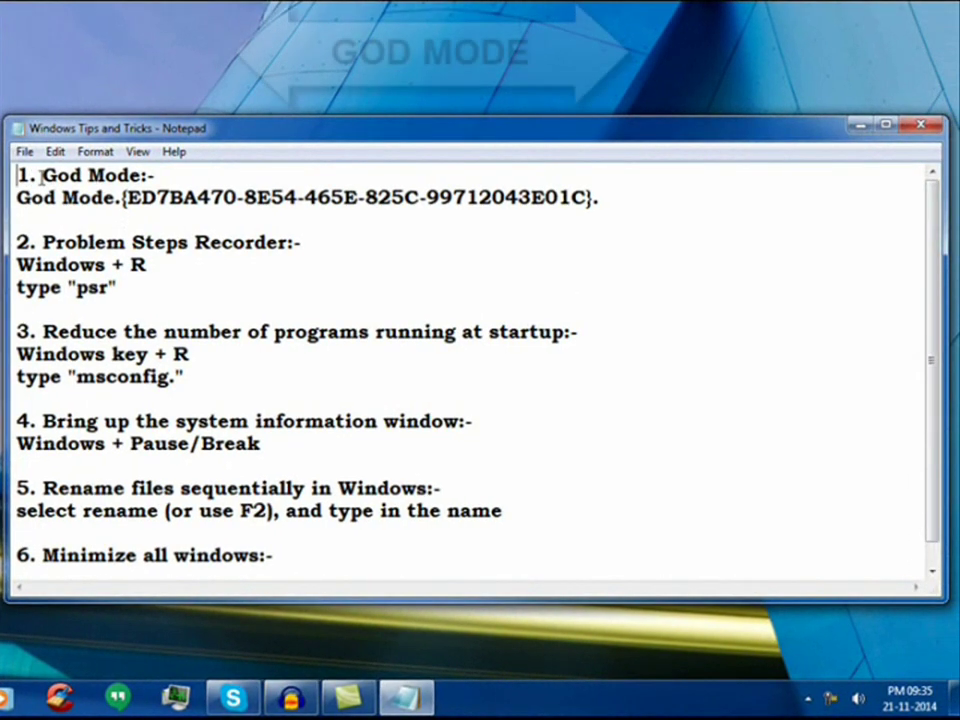
Copy the God Mode GUID line from the notes, then minimize Notepad
drag(41, 176, 133, 176)
click(18, 197)
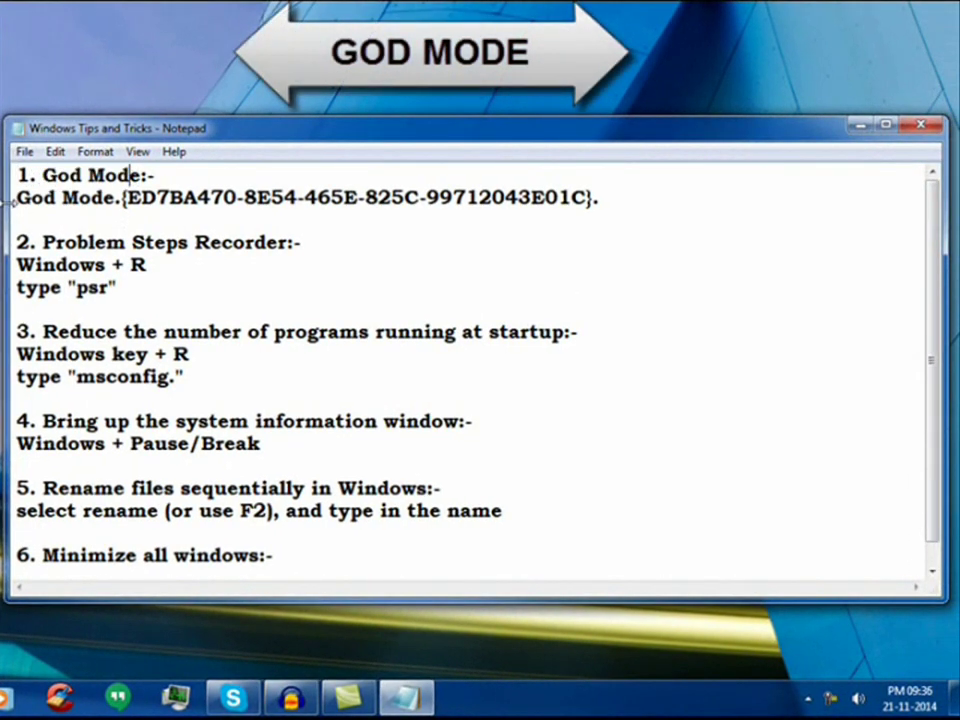
drag(18, 197, 611, 197)
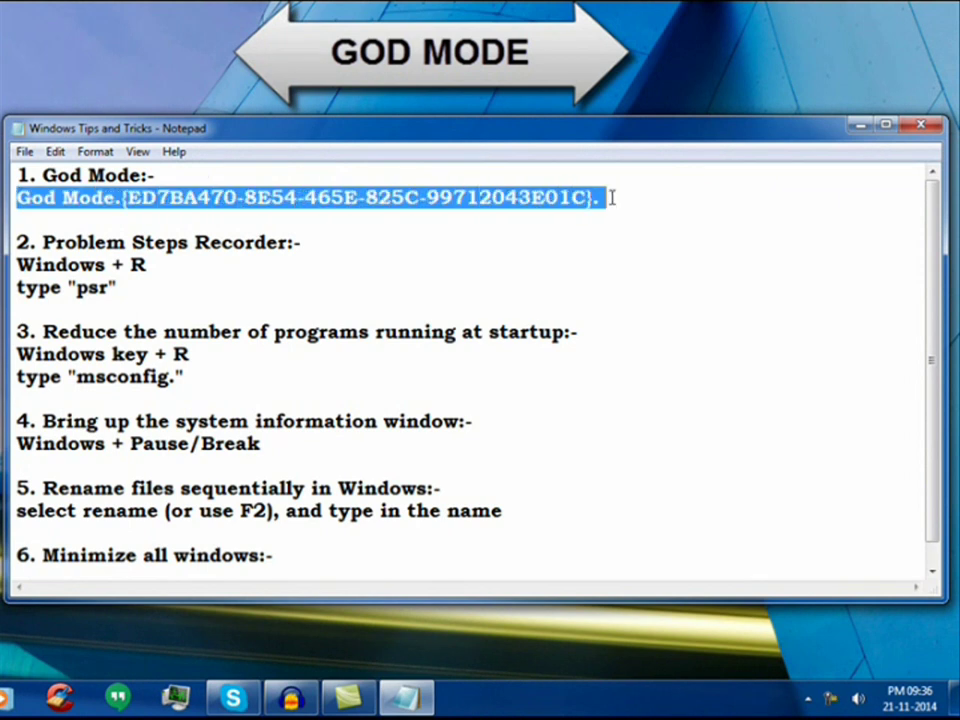
right_click(548, 206)
click(592, 265)
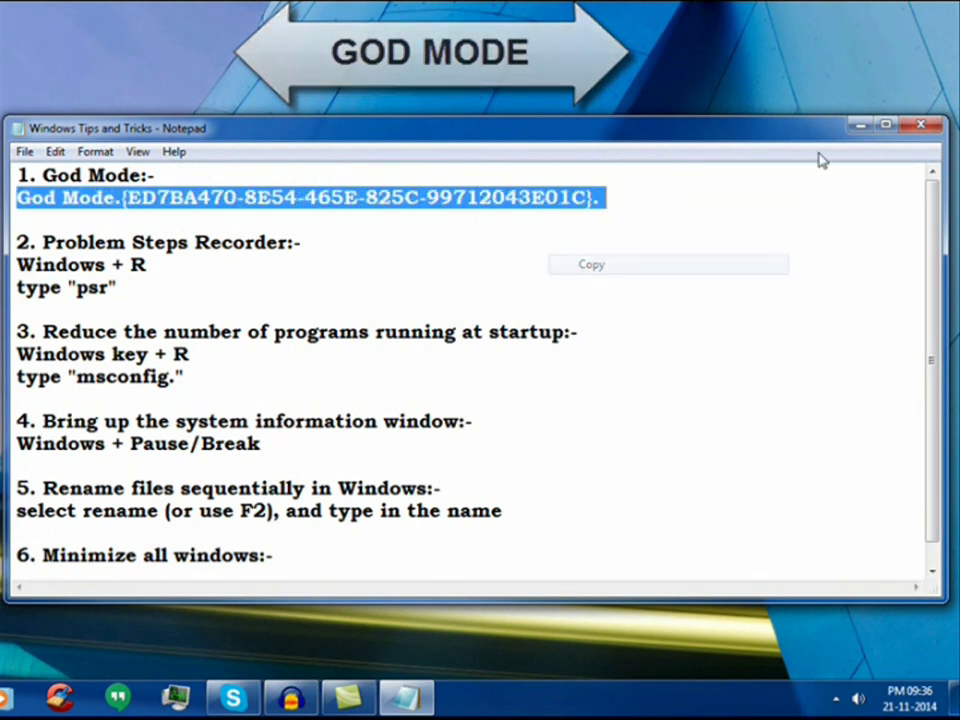
click(856, 127)
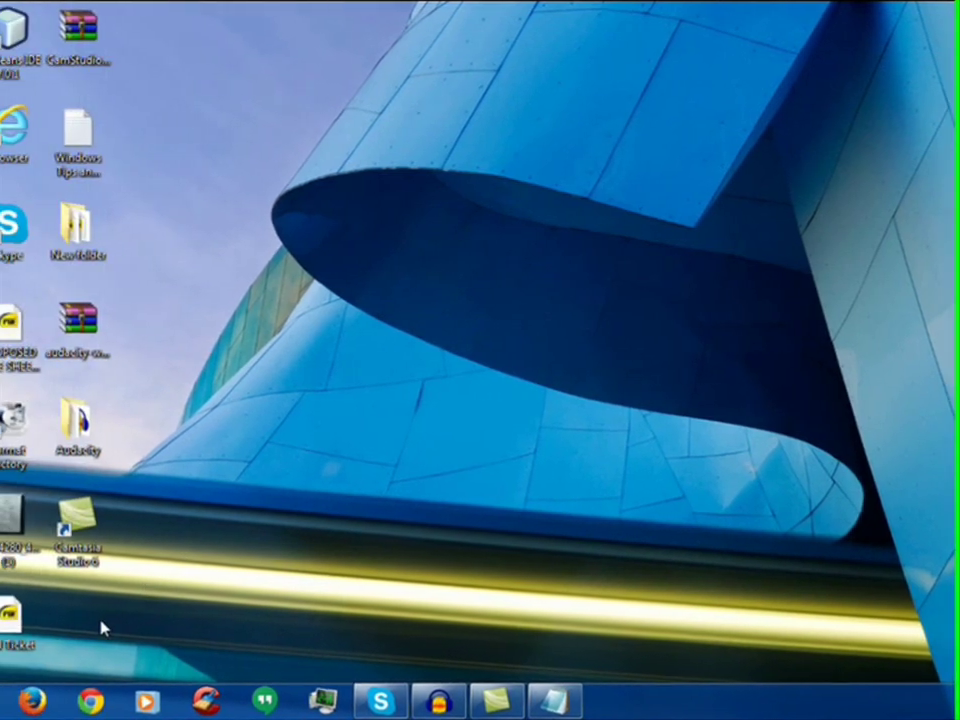
Create a new folder on the desktop
right_click(110, 628)
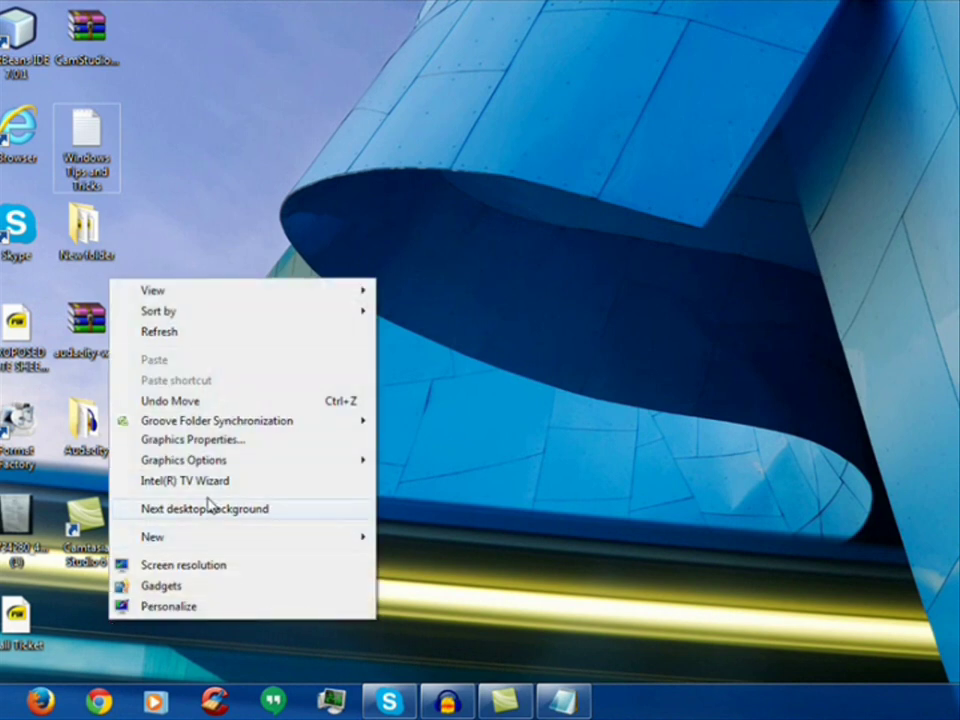
mouse_move(370, 540)
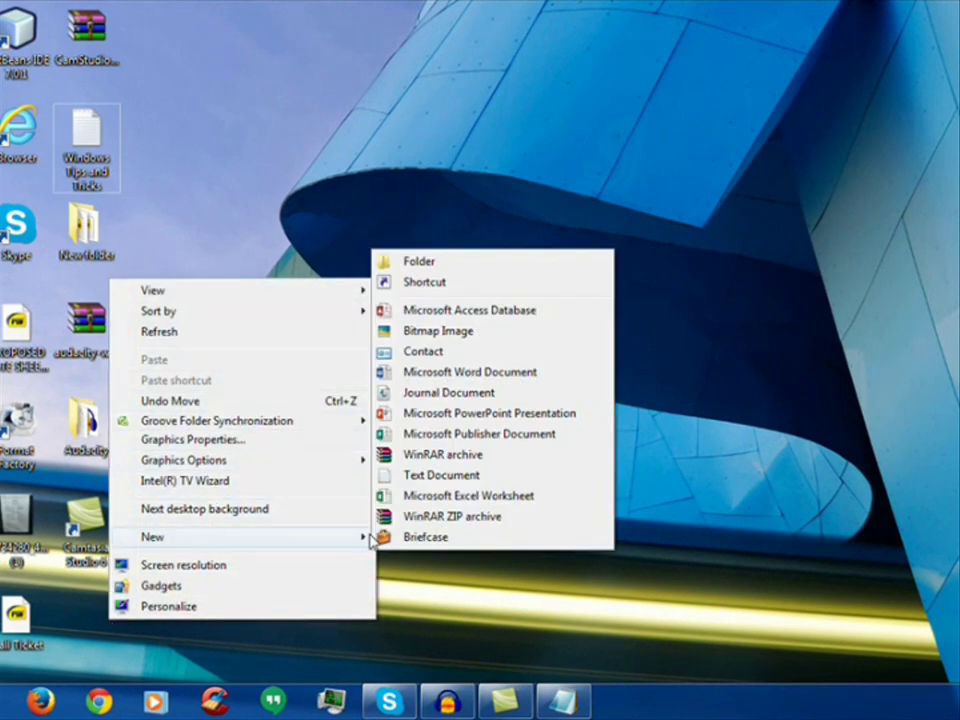
click(462, 263)
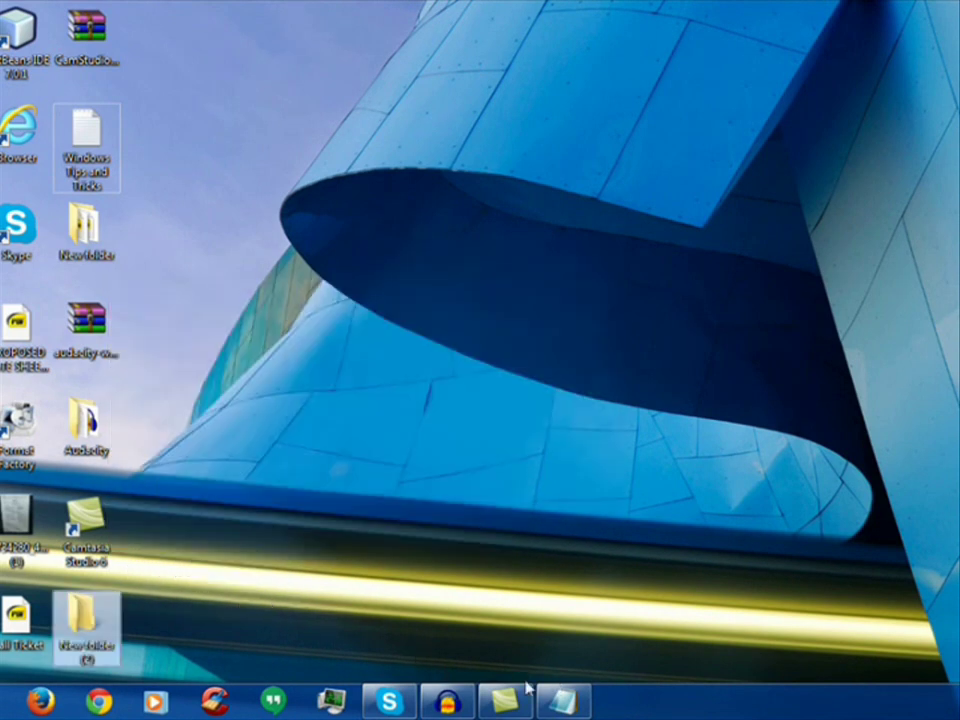
Rename the new folder by pasting the copied God Mode GUID name
click(561, 700)
drag(176, 197, 768, 186)
click(793, 182)
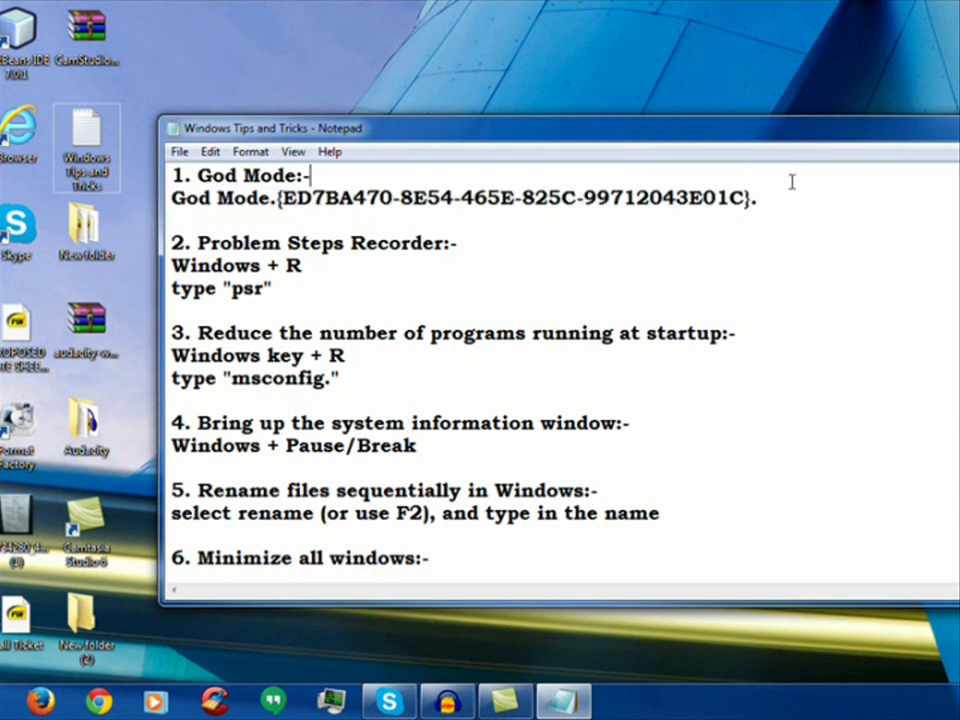
key(super+d)
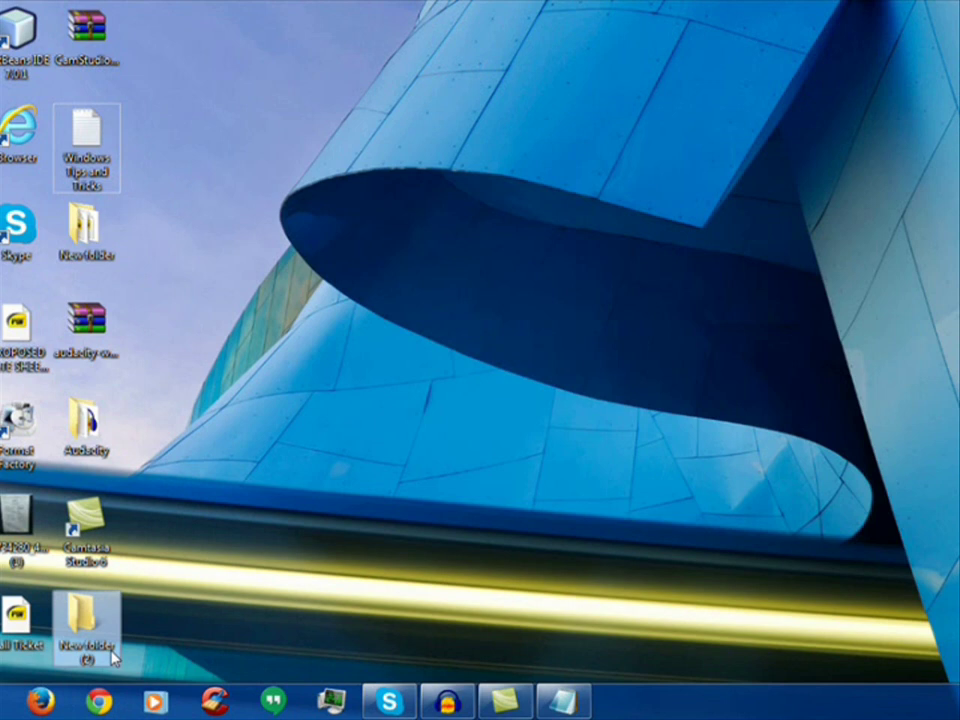
right_click(112, 657)
click(178, 607)
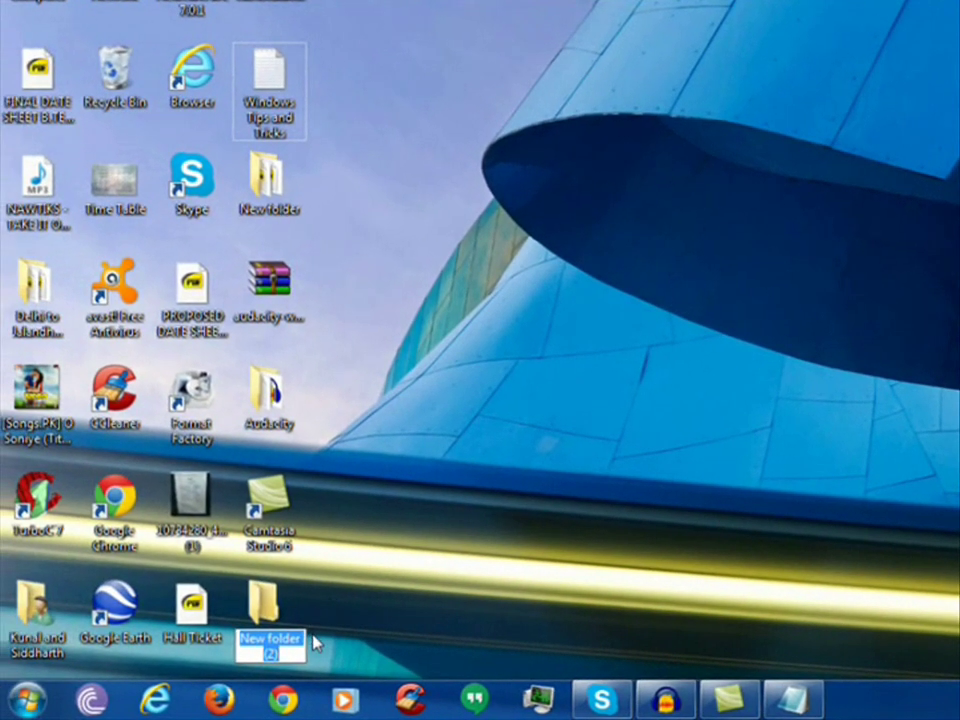
key(ctrl+v)
key(Return)
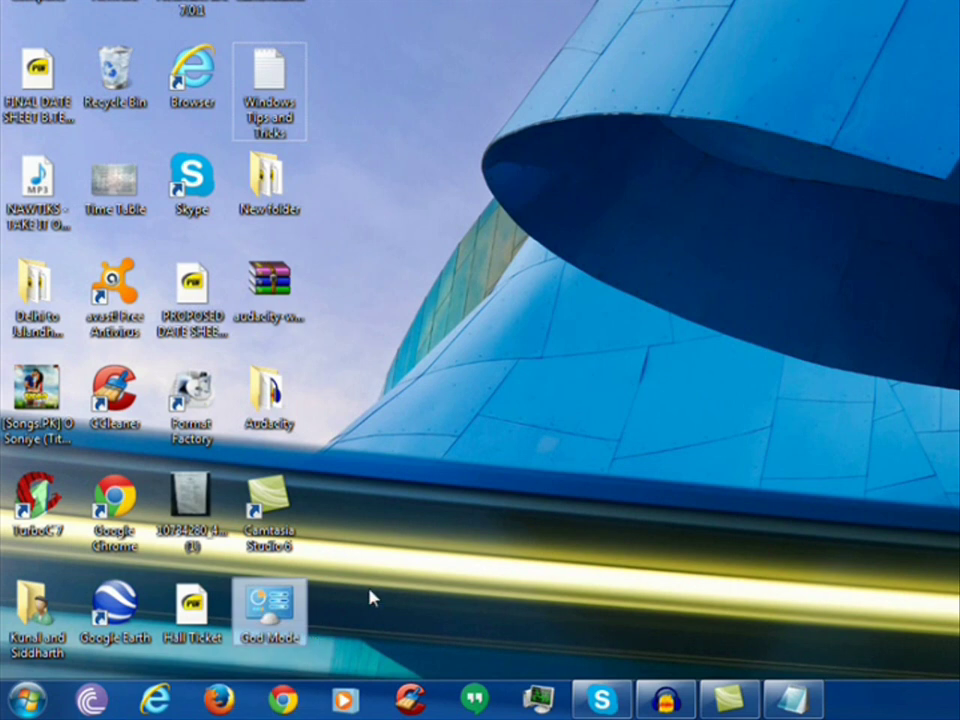
Open God Mode and collapse the Action Center through Default Programs groups
double_click(270, 610)
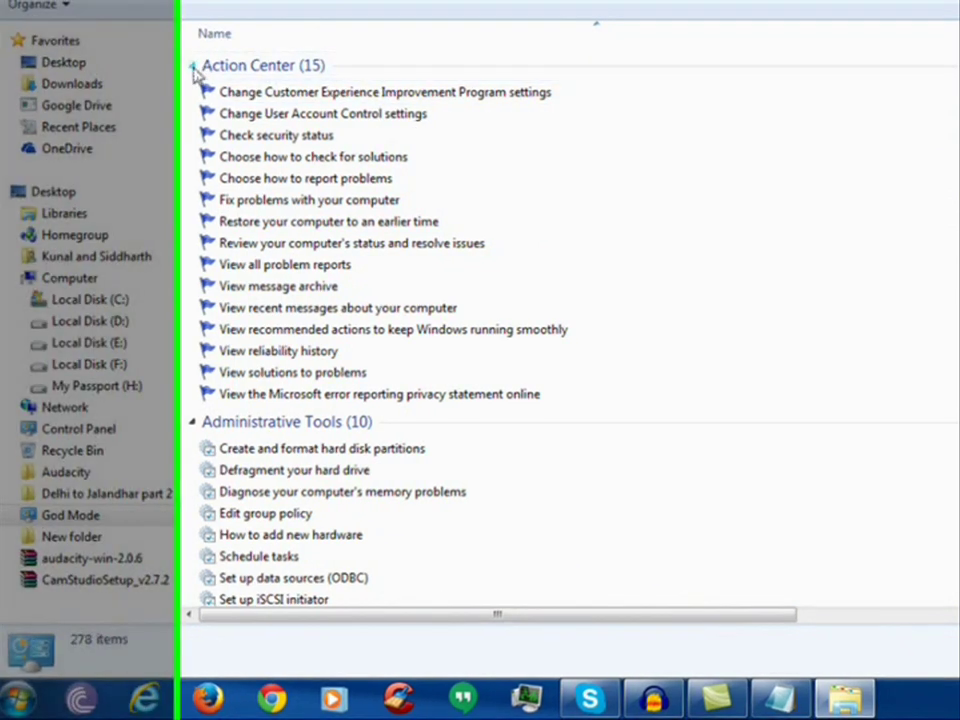
click(203, 64)
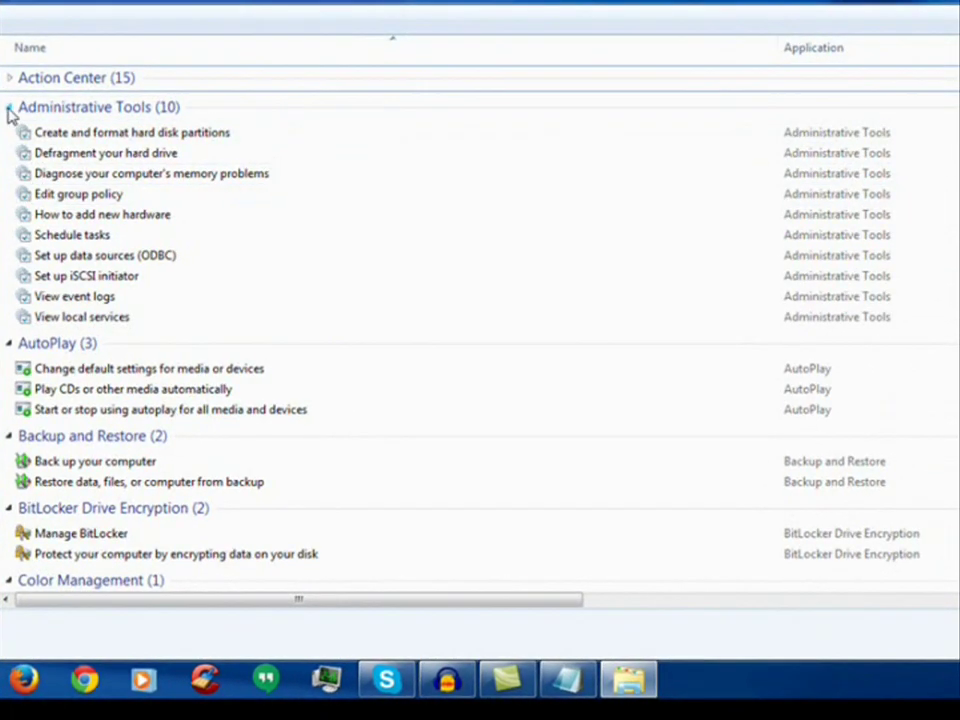
click(9, 108)
click(9, 137)
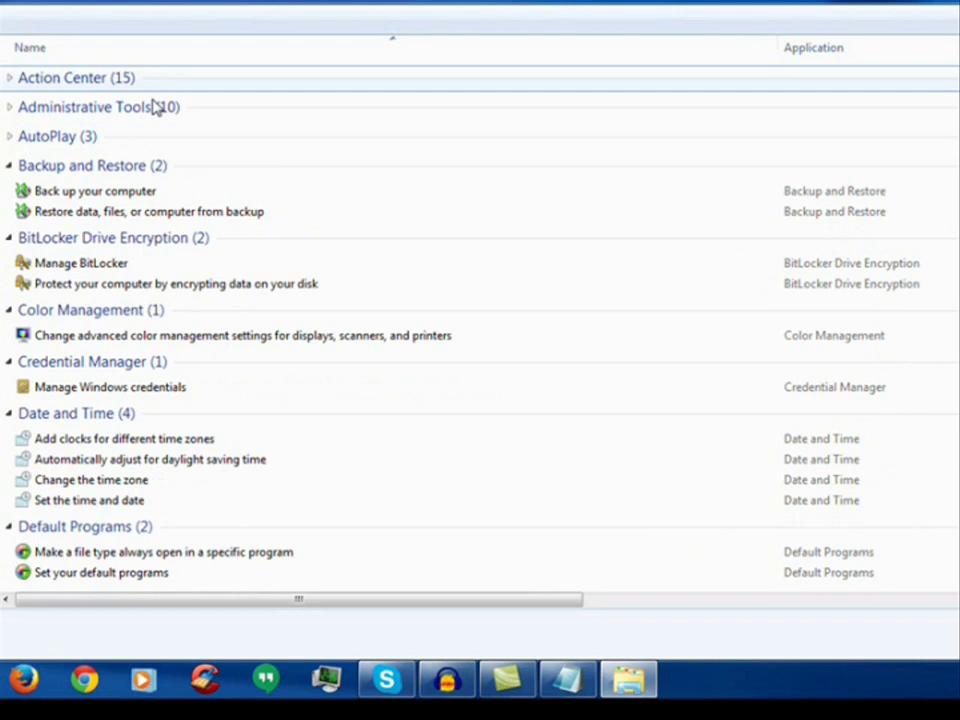
click(10, 167)
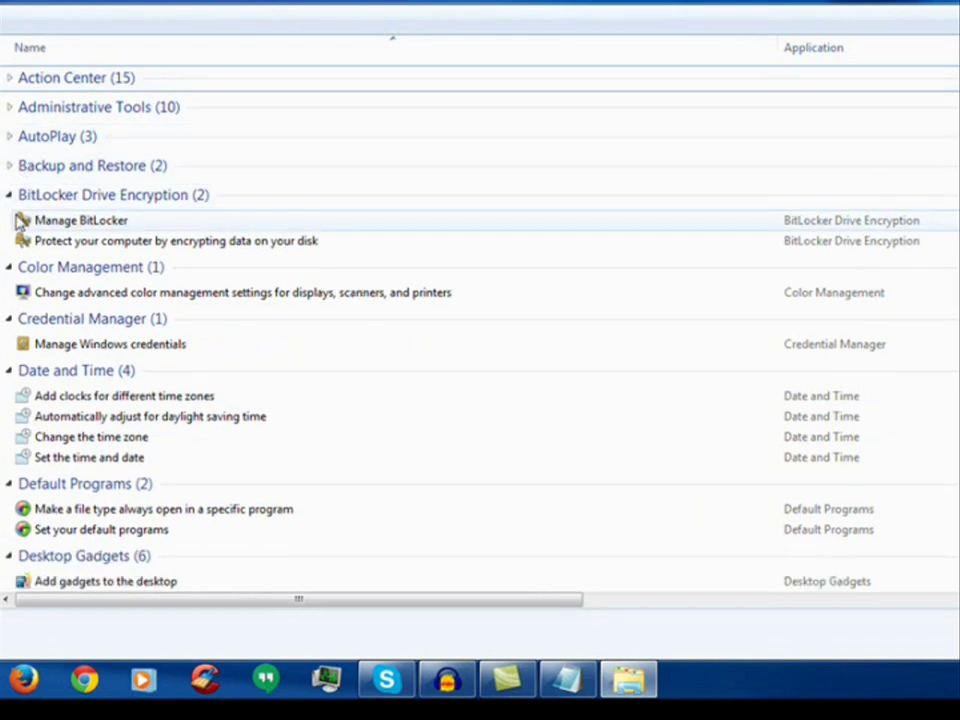
click(9, 195)
click(9, 267)
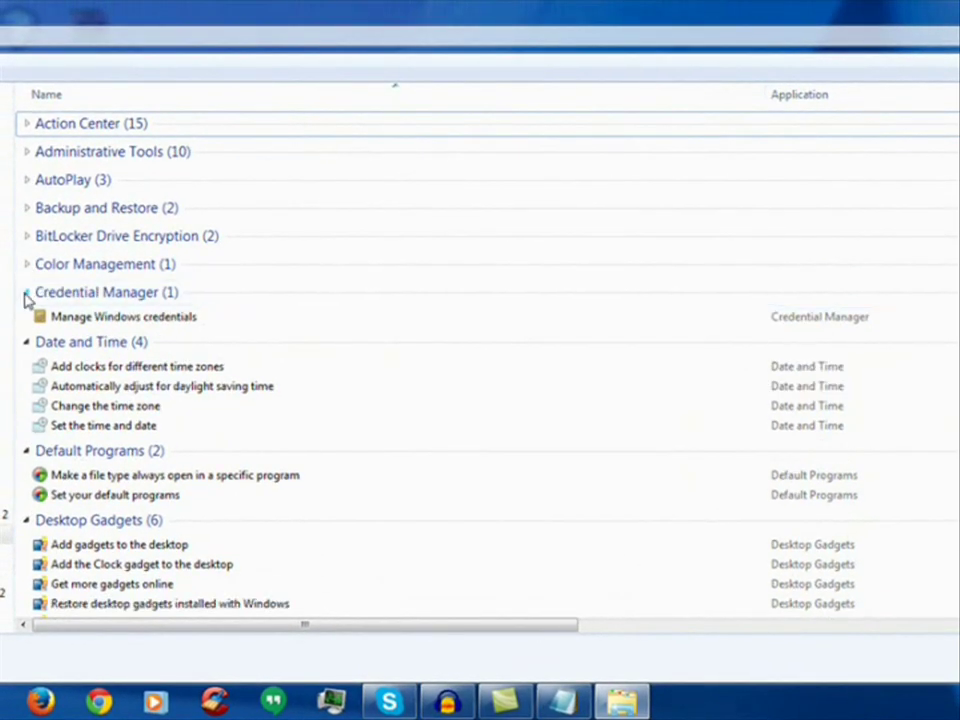
click(26, 292)
click(26, 320)
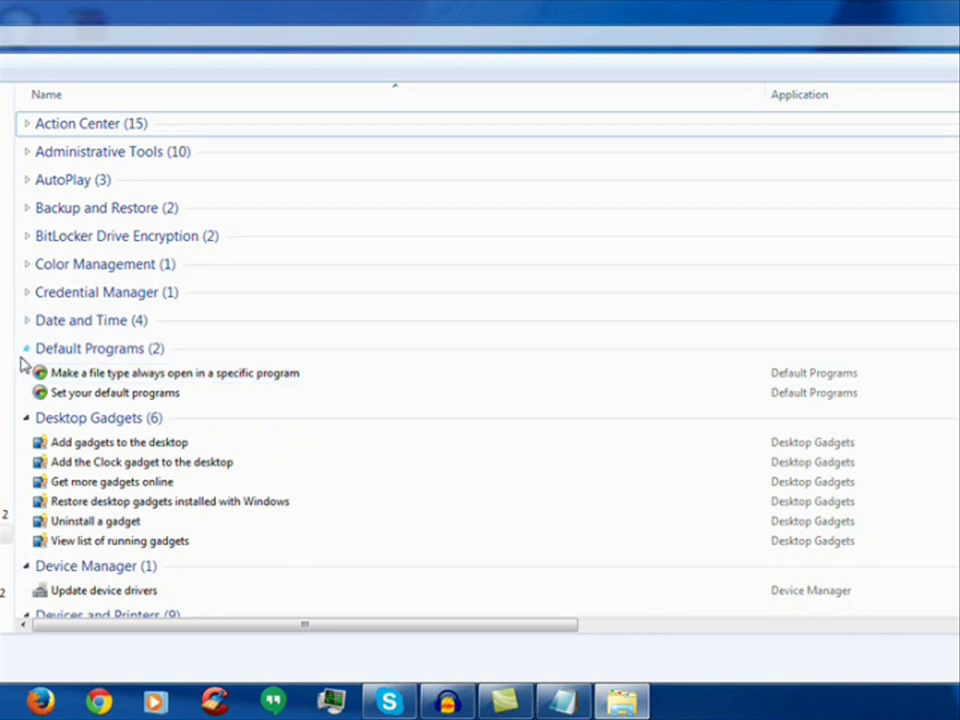
click(26, 348)
Collapse the Ease of Access Center group, minimize God Mode, and restore the tips notes
scroll(253, 390, down, 5)
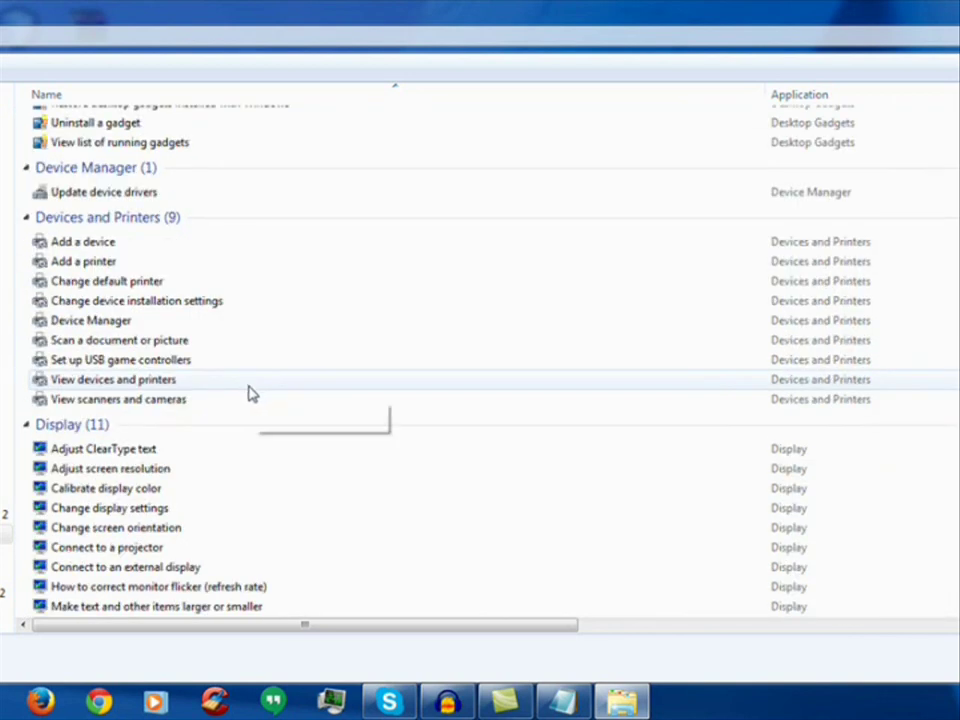
scroll(248, 395, down, 12)
scroll(246, 396, up, 4)
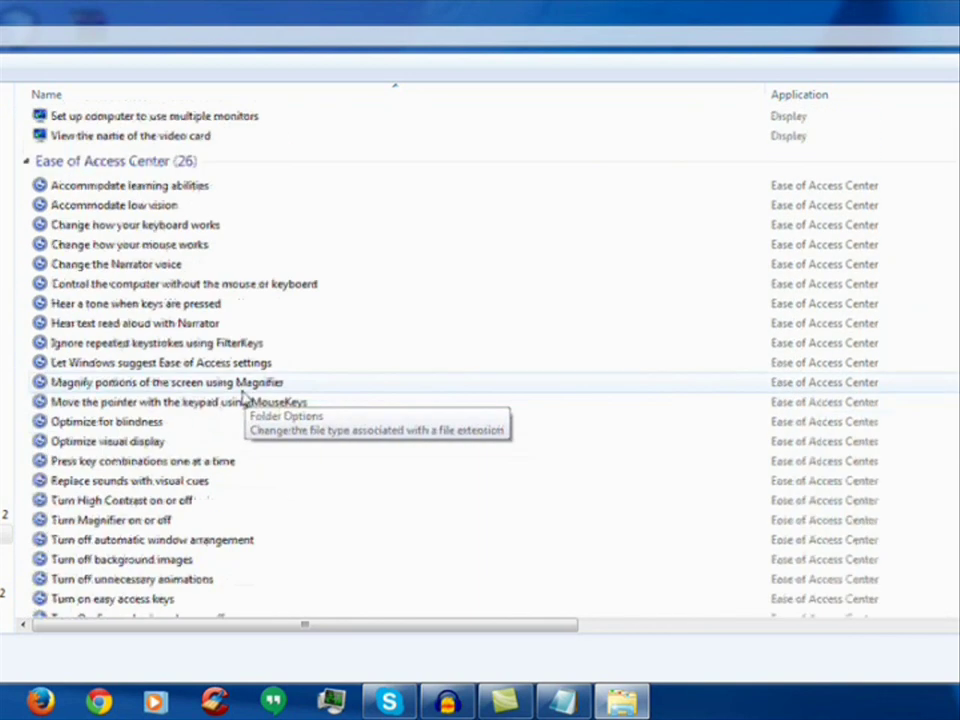
click(40, 164)
scroll(305, 305, up, 10)
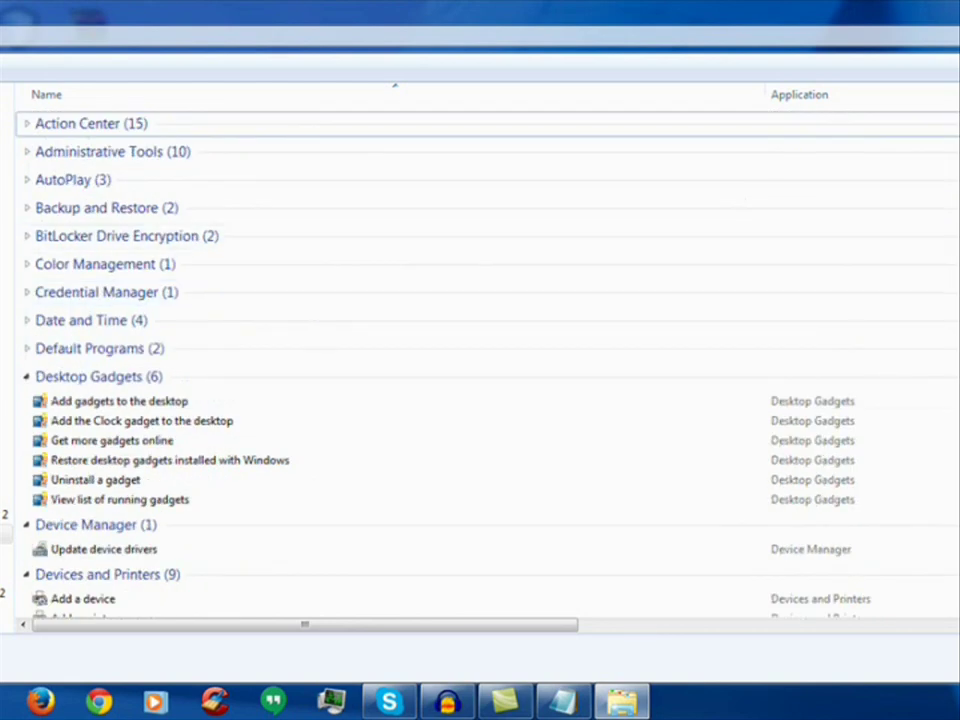
click(622, 700)
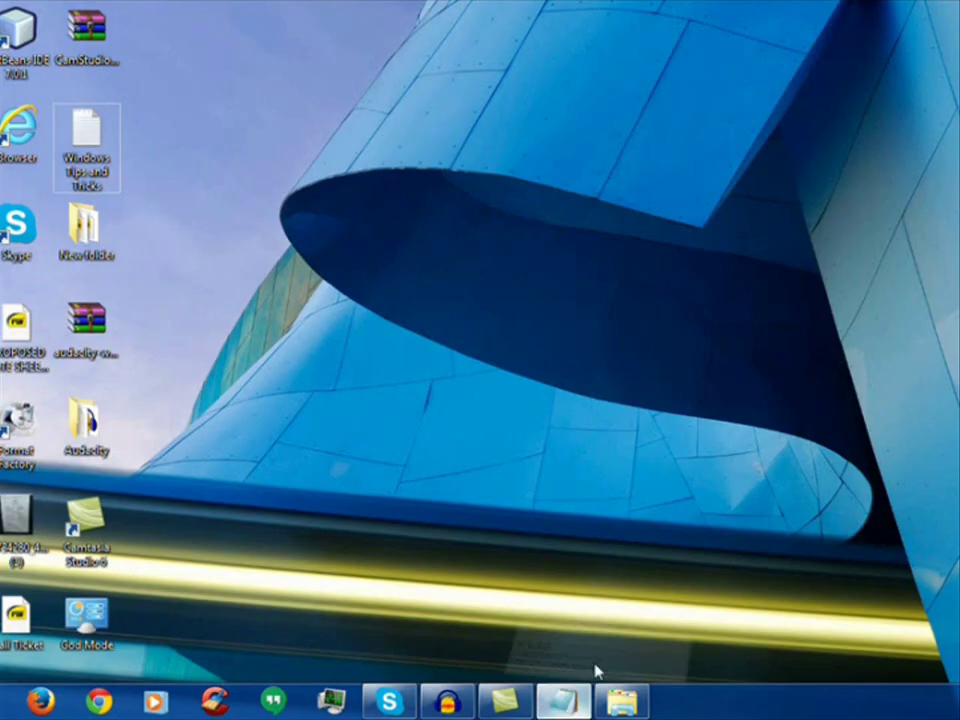
click(563, 700)
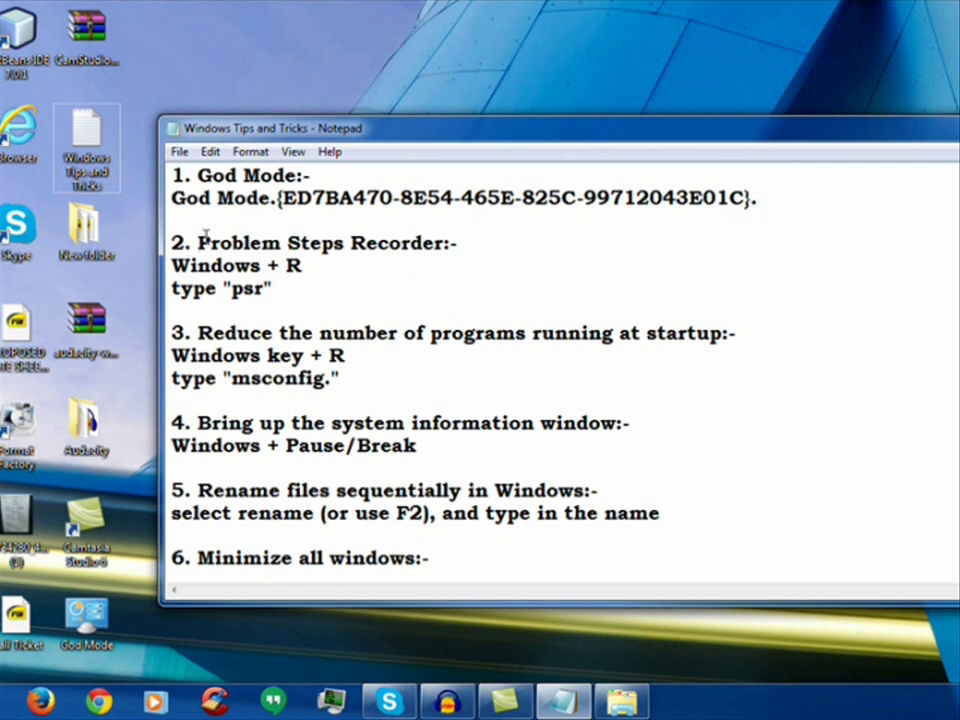
Highlight the Problem Steps Recorder heading in the notes, then show the desktop
drag(199, 243, 444, 242)
click(444, 242)
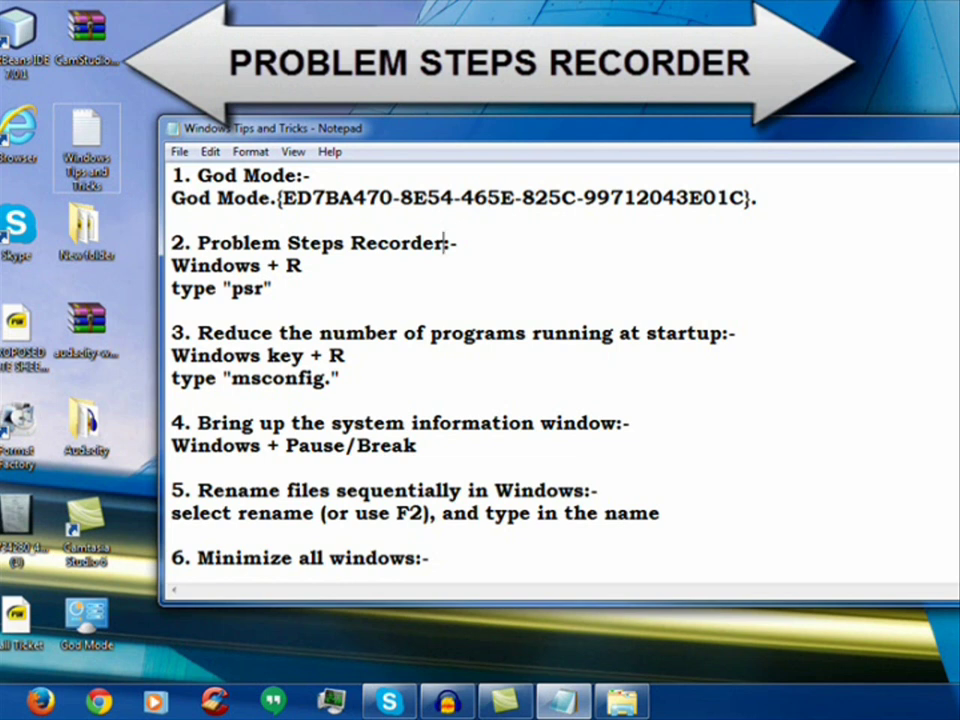
key(super+d)
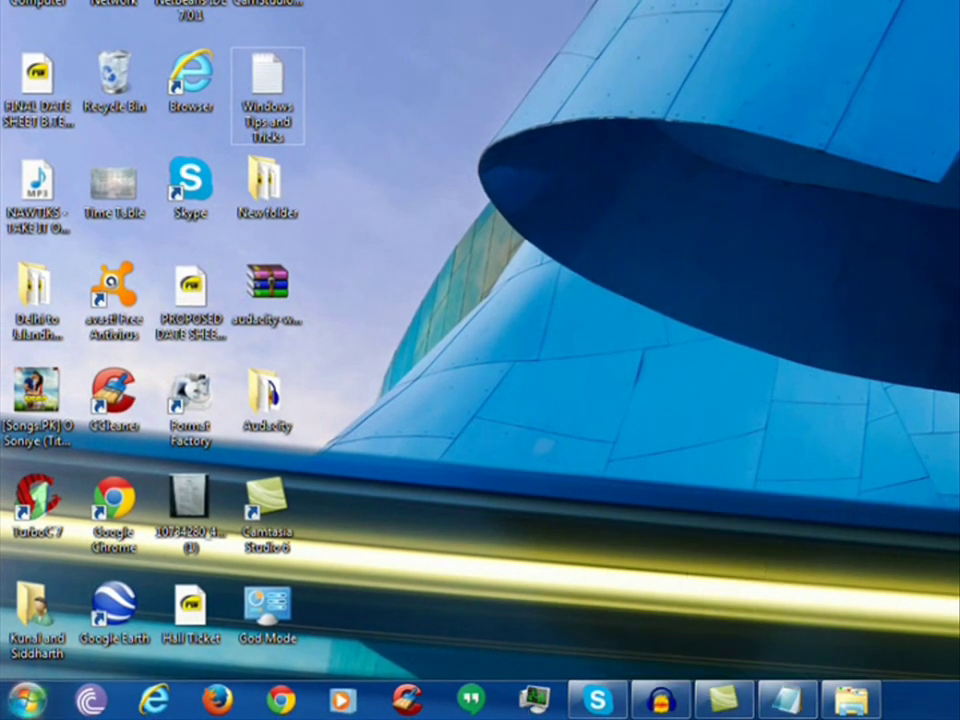
Run psr from the Run dialog and move the recorder window onto empty wallpaper
key(super)
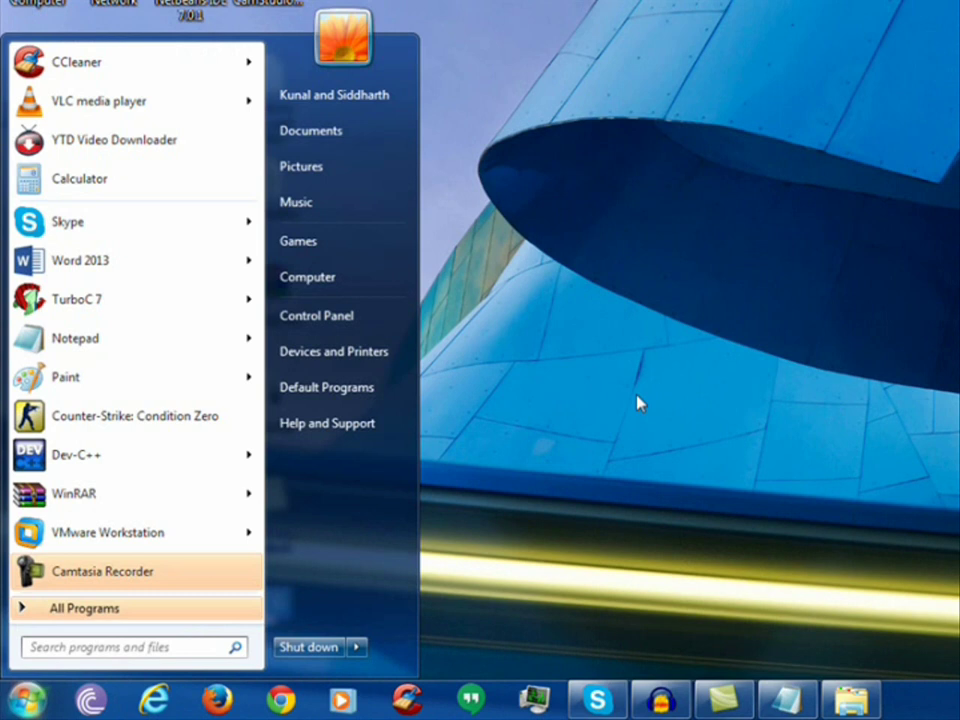
text(run)
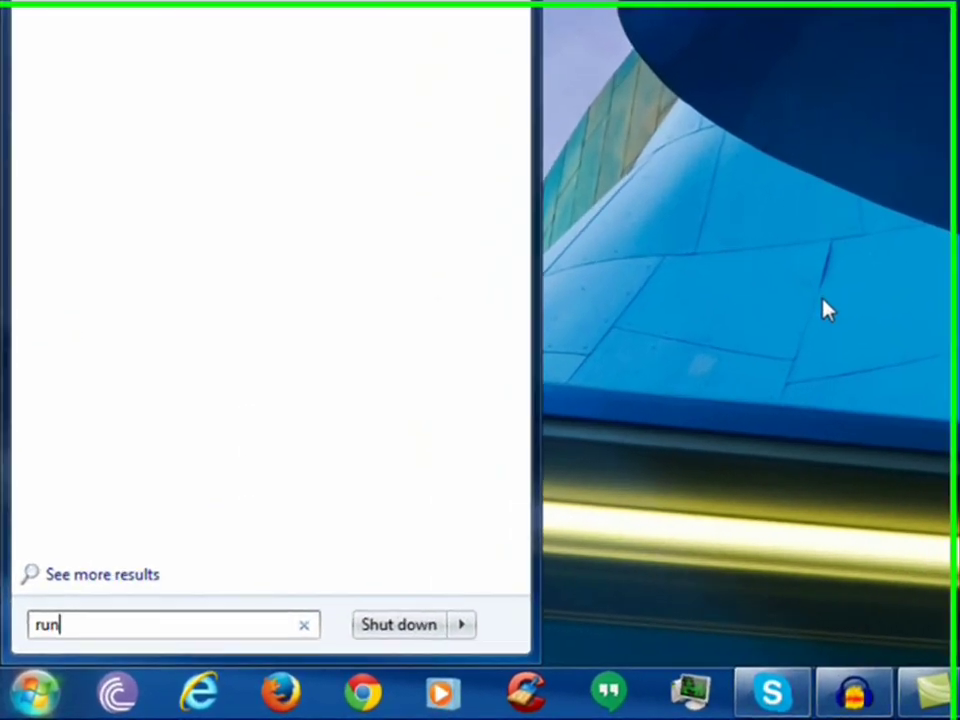
key(Return)
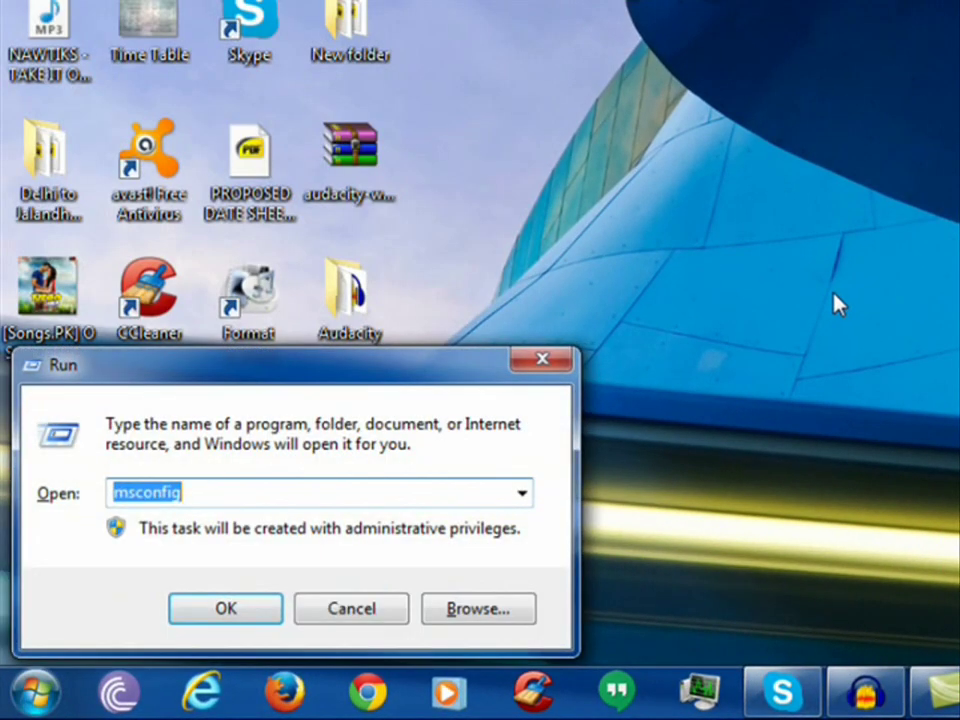
key(BackSpace)
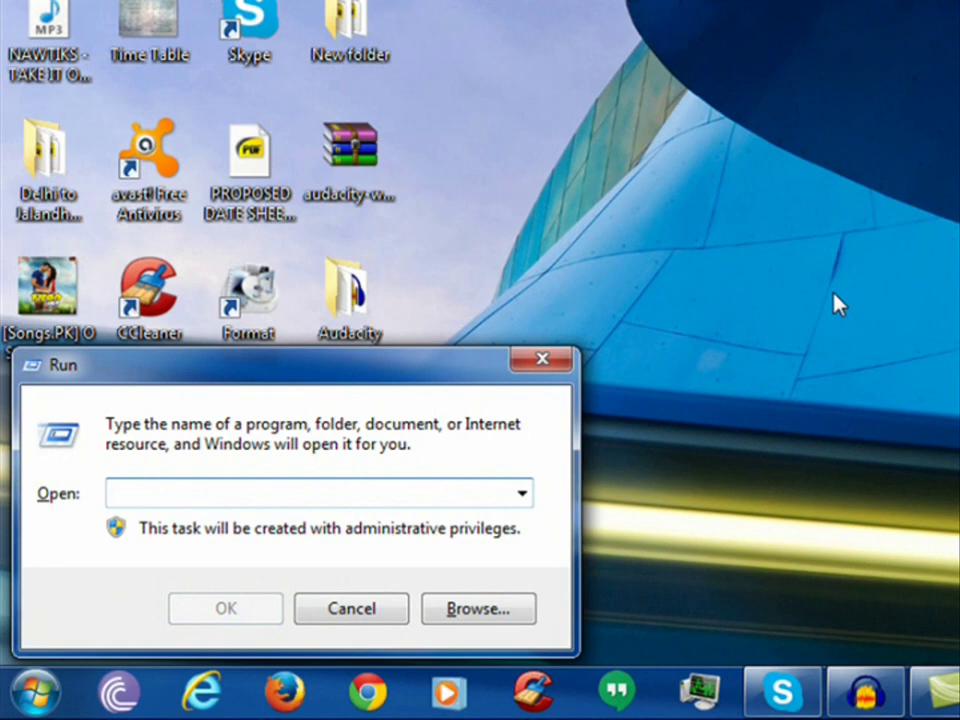
text(psr)
key(Return)
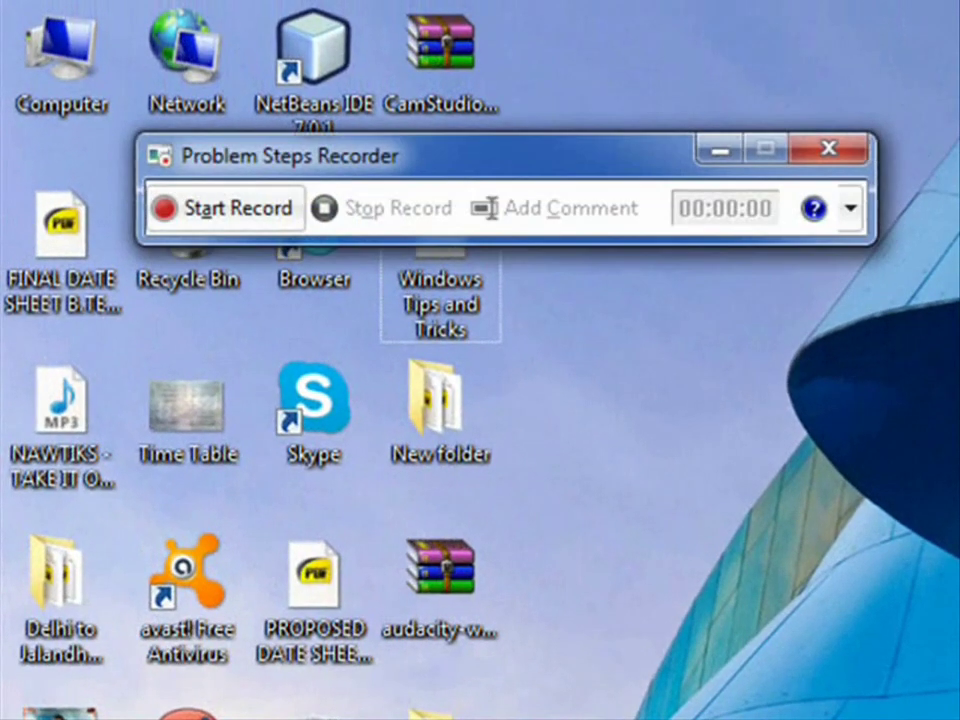
drag(493, 165, 959, 195)
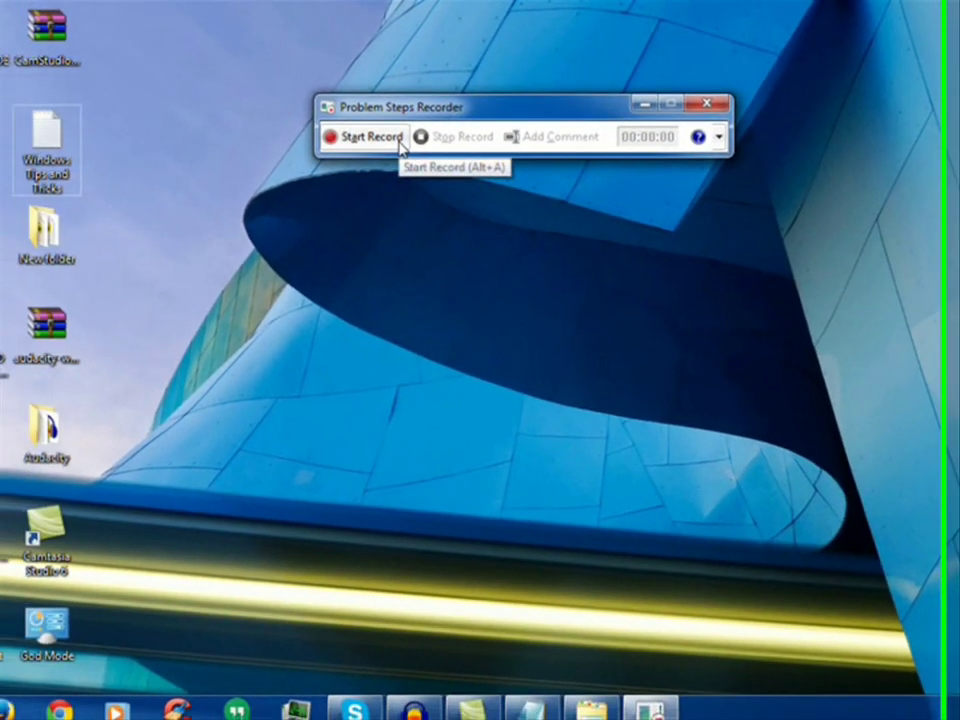
Record sample desktop selections, two refreshes and a Start menu open/close
click(312, 143)
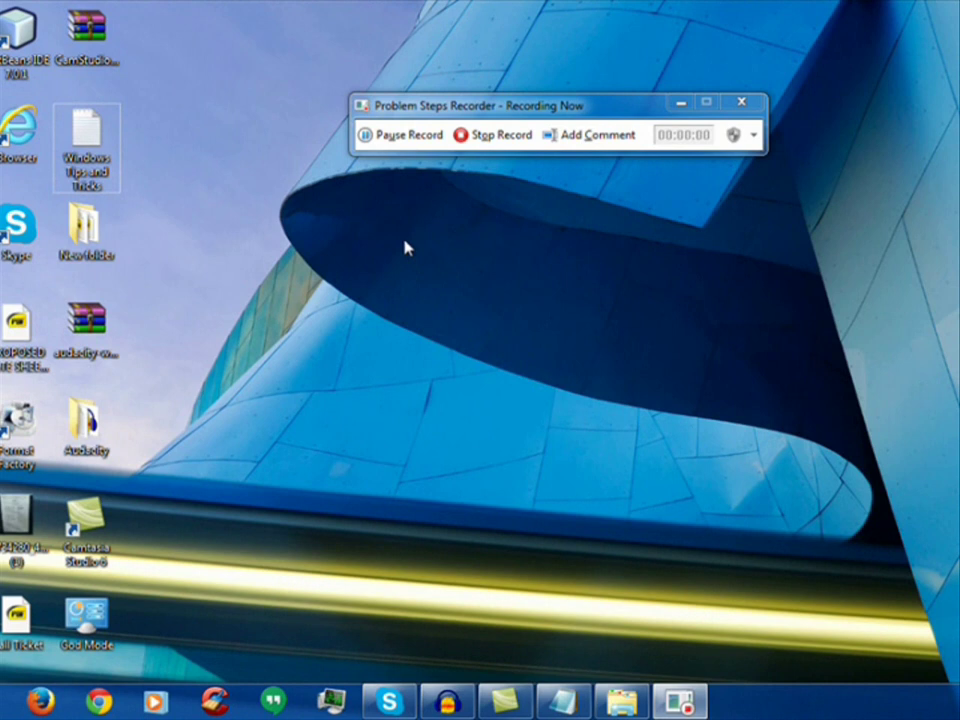
drag(405, 242, 496, 320)
drag(638, 255, 591, 316)
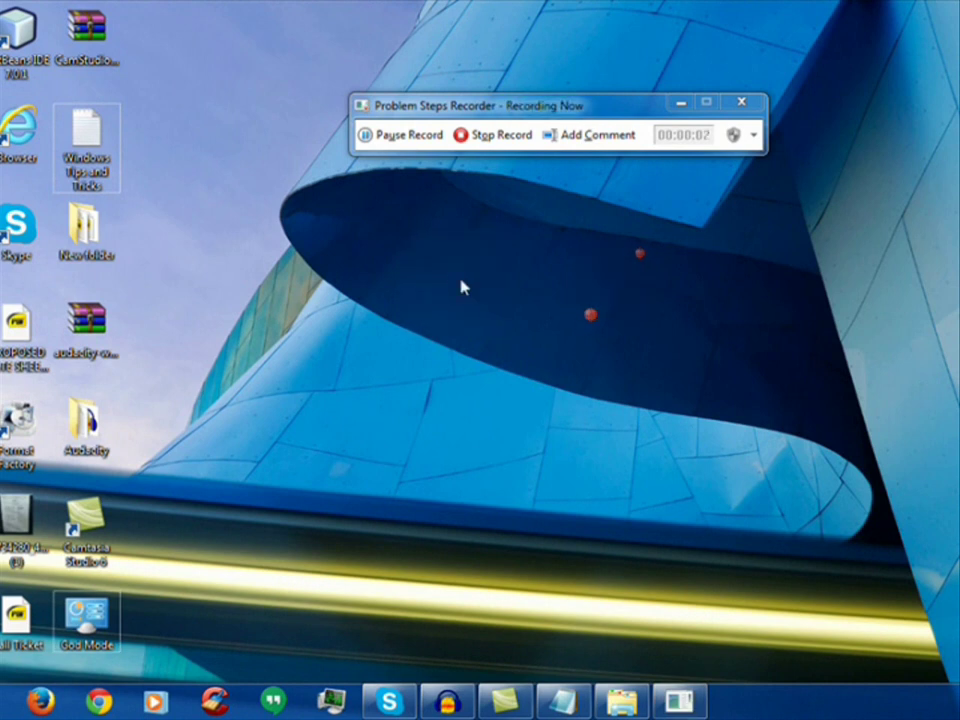
right_click(556, 230)
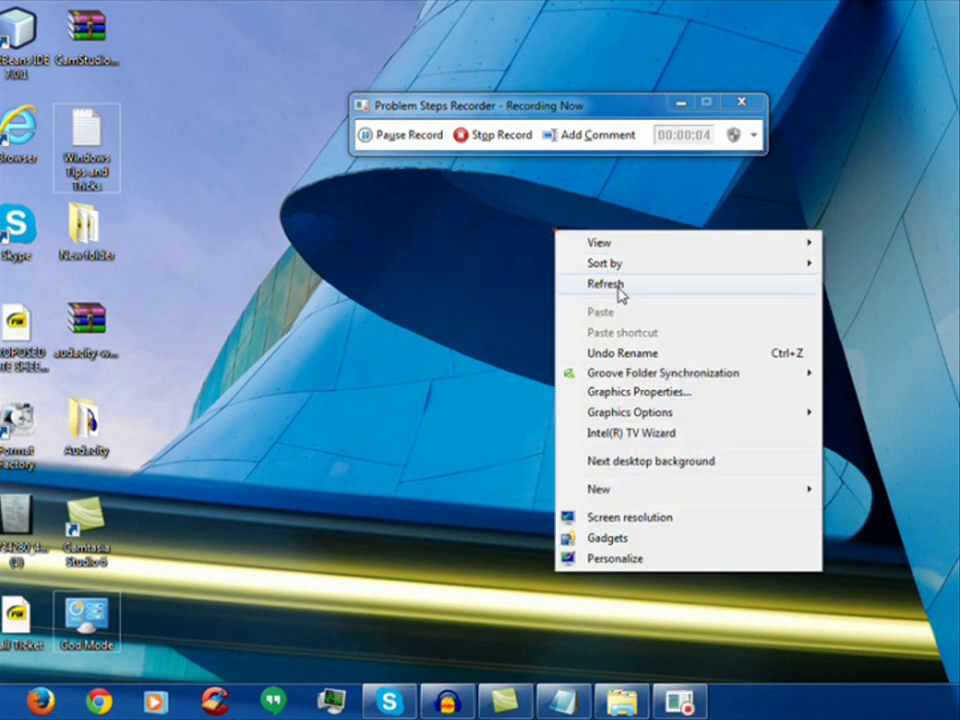
click(617, 283)
click(409, 228)
right_click(411, 226)
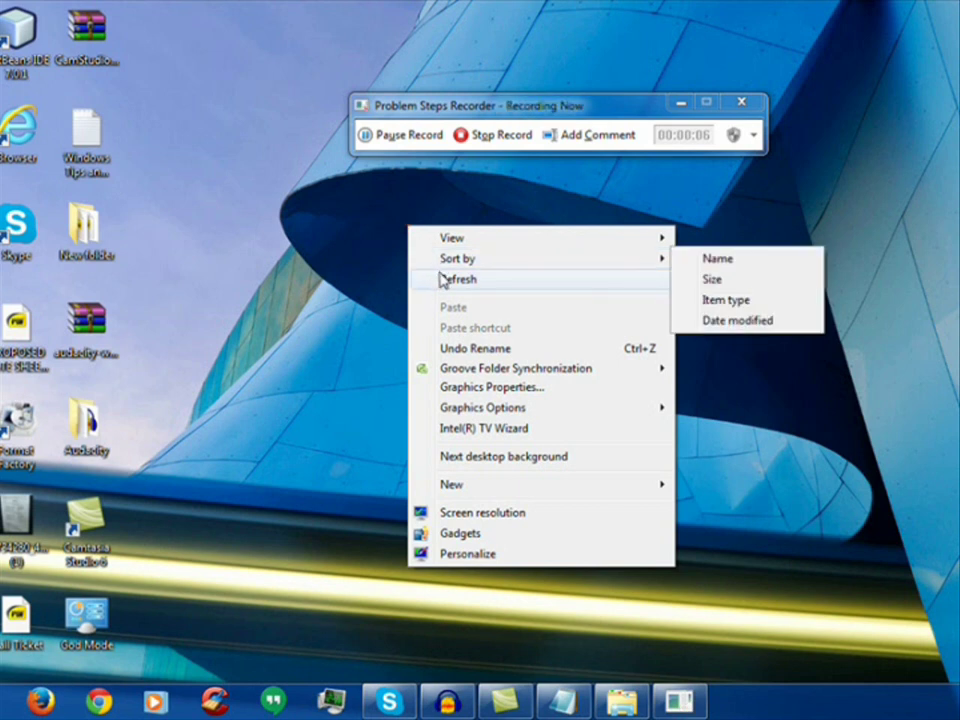
click(441, 278)
key(super)
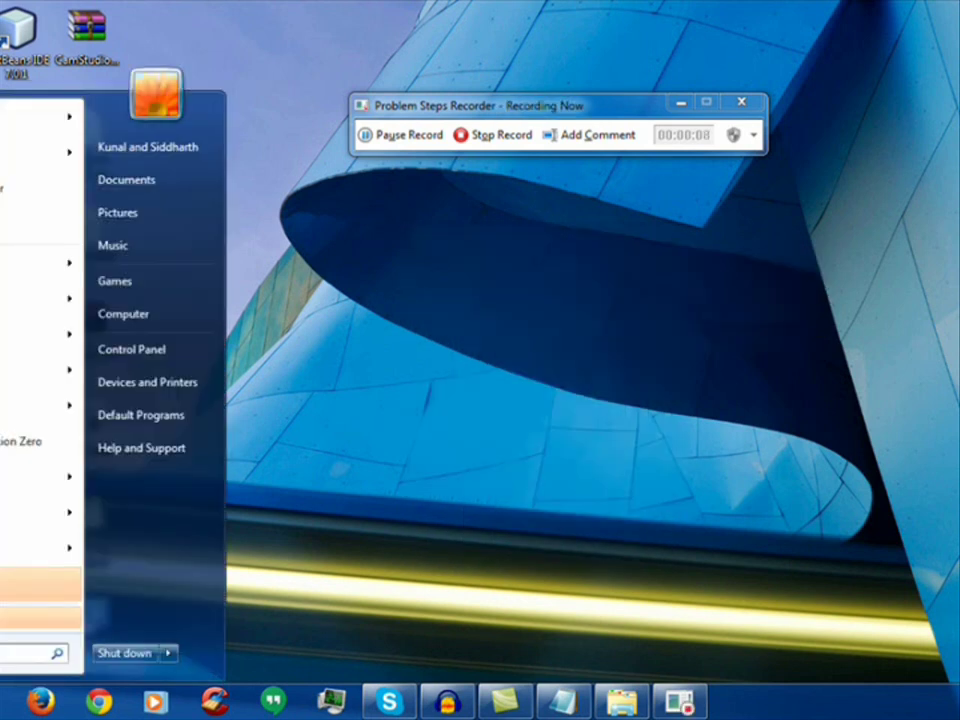
key(Escape)
drag(481, 340, 771, 497)
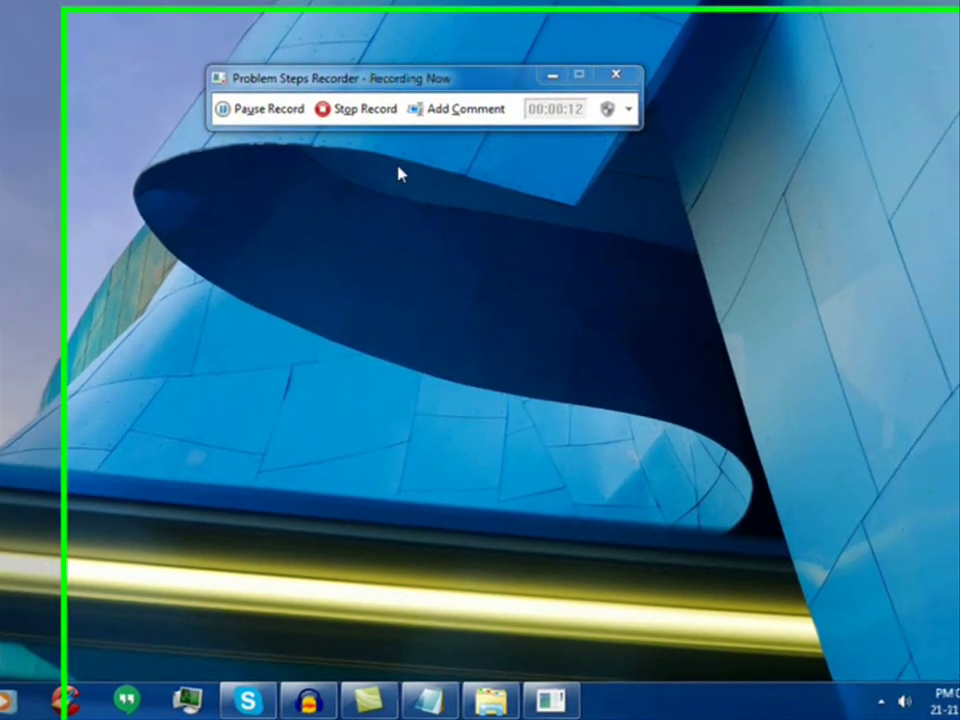
Stop the recording and discard it without saving the ZIP
click(505, 136)
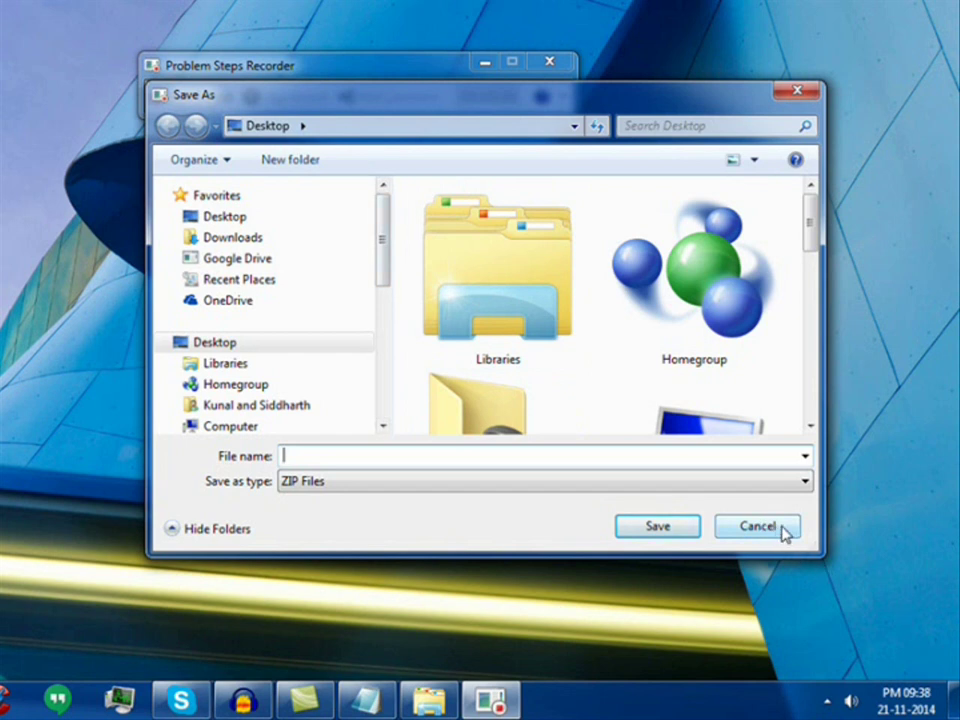
click(782, 532)
click(375, 400)
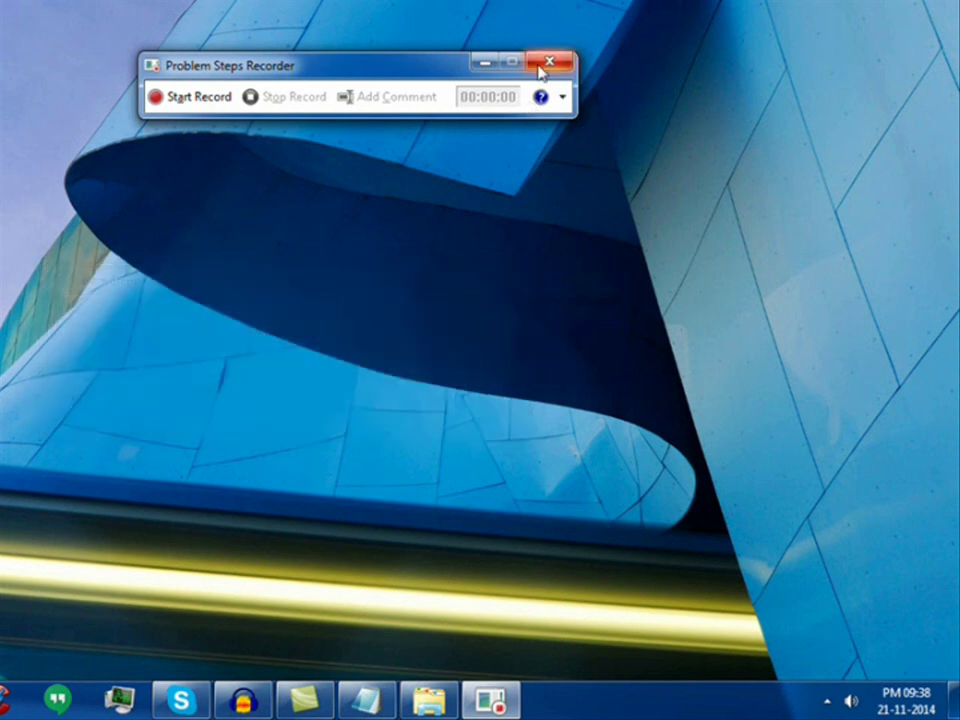
Close Problem Steps Recorder and bring back the notes at tip 3 on startup programs
click(551, 60)
key(alt+Tab)
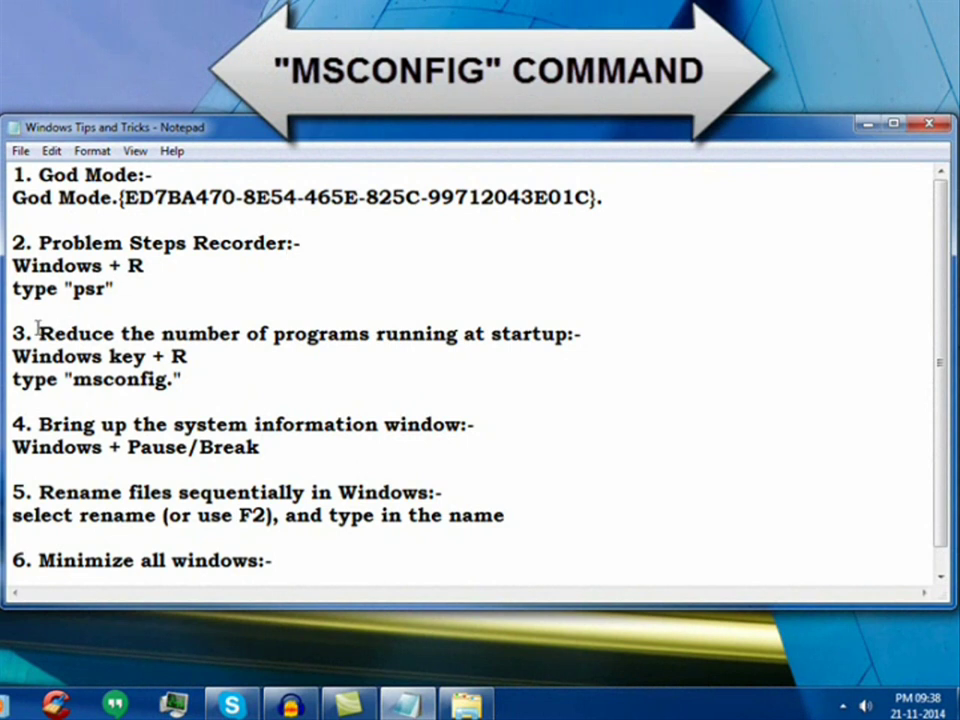
drag(38, 332, 558, 335)
click(560, 335)
click(867, 124)
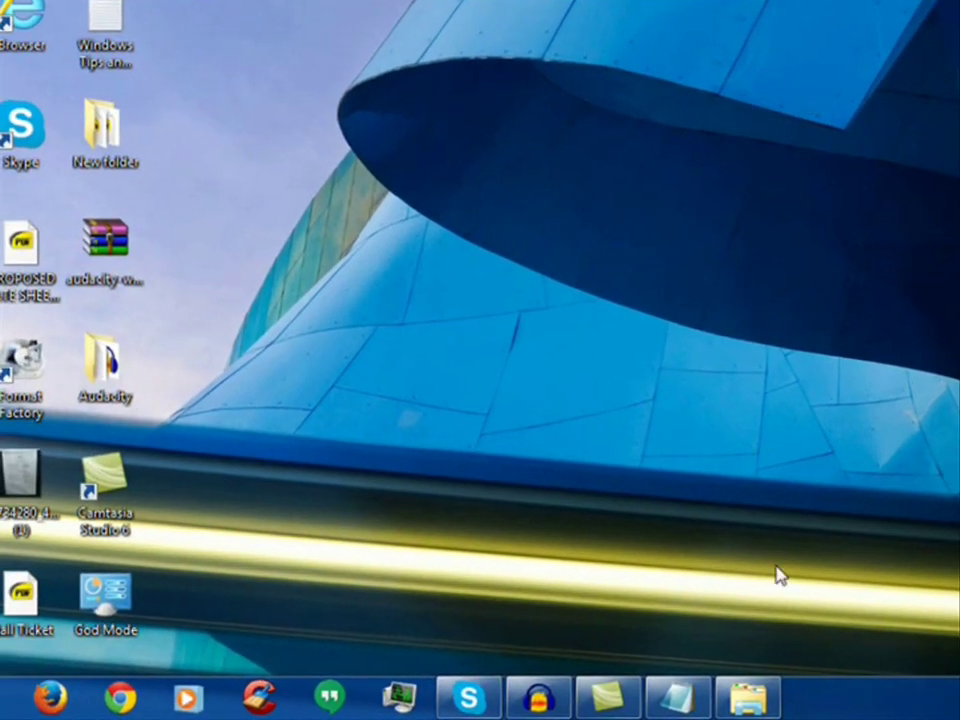
mouse_move(680, 695)
click(690, 600)
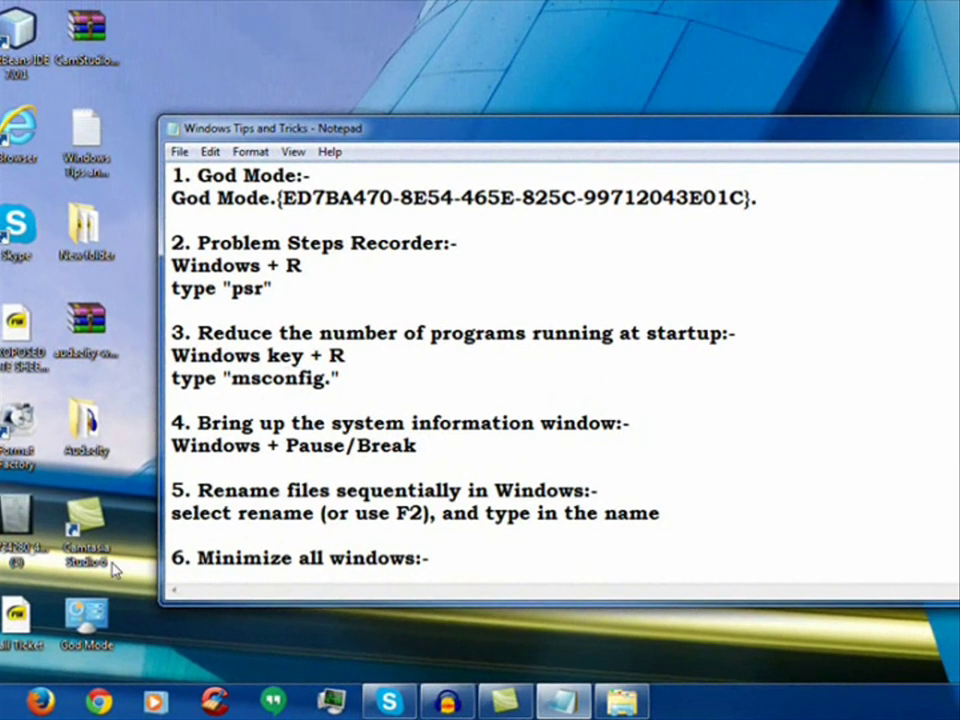
Launch System Configuration (msconfig) from the Run dialog
key(super)
key(super+m)
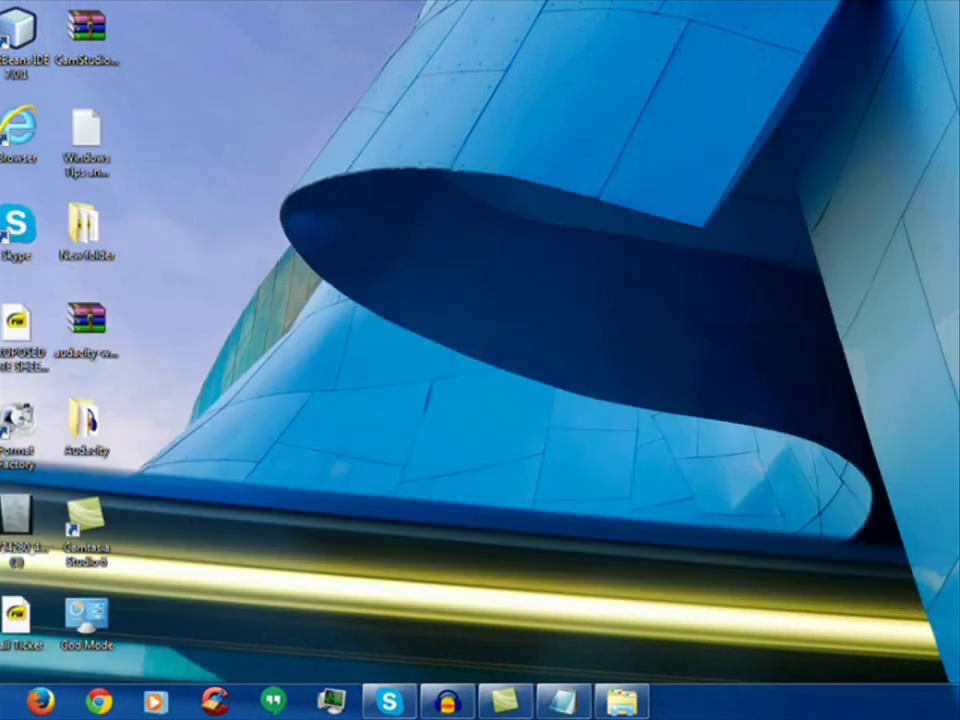
key(super)
text(run)
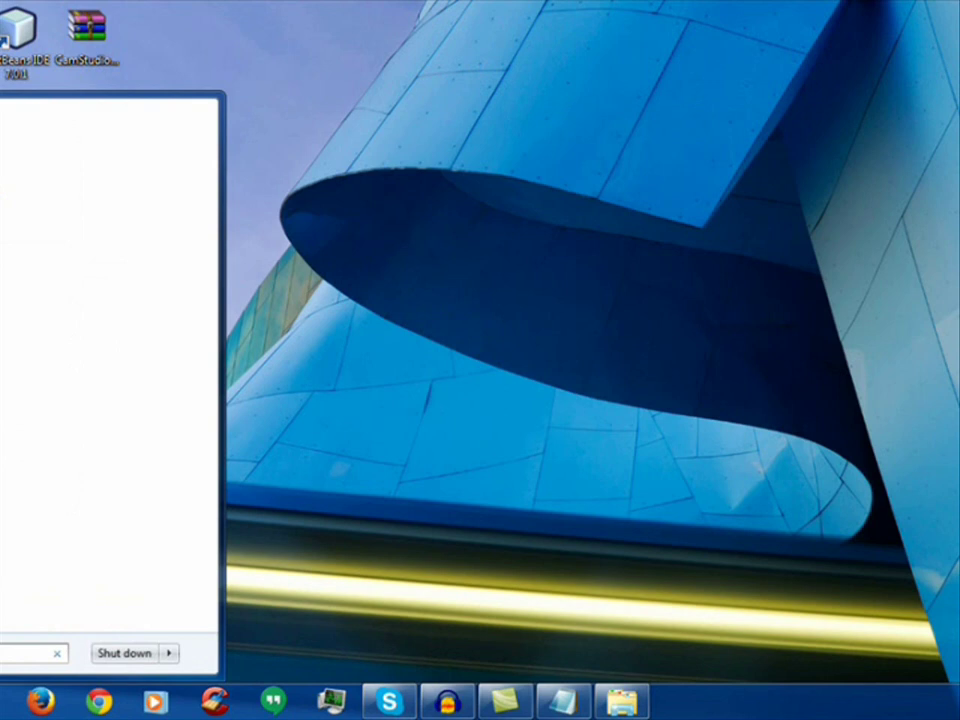
key(Return)
text(n)
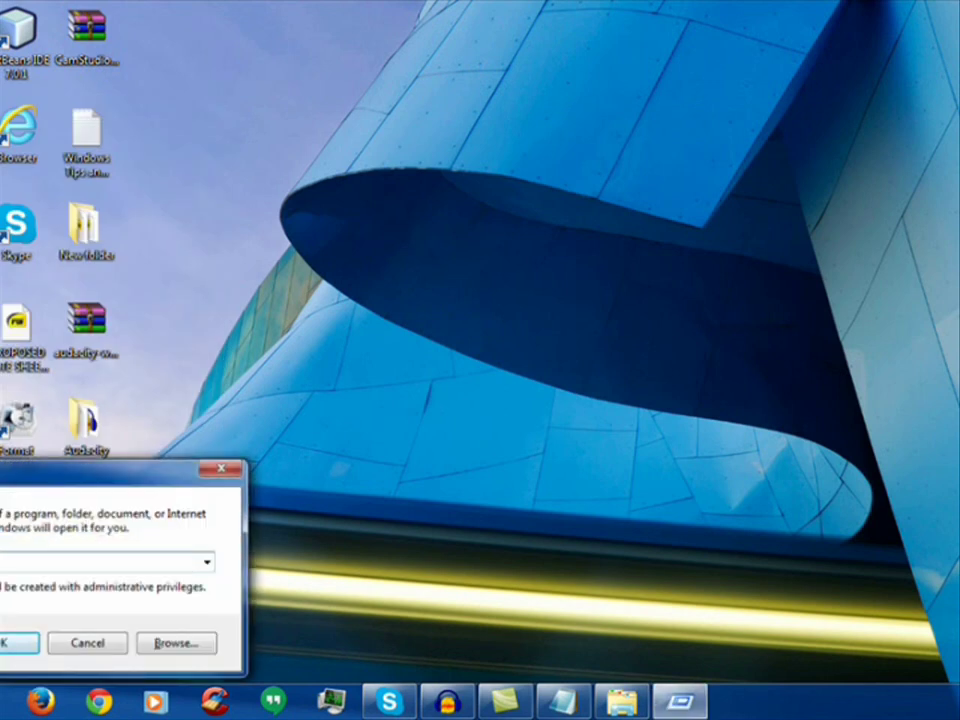
key(Return)
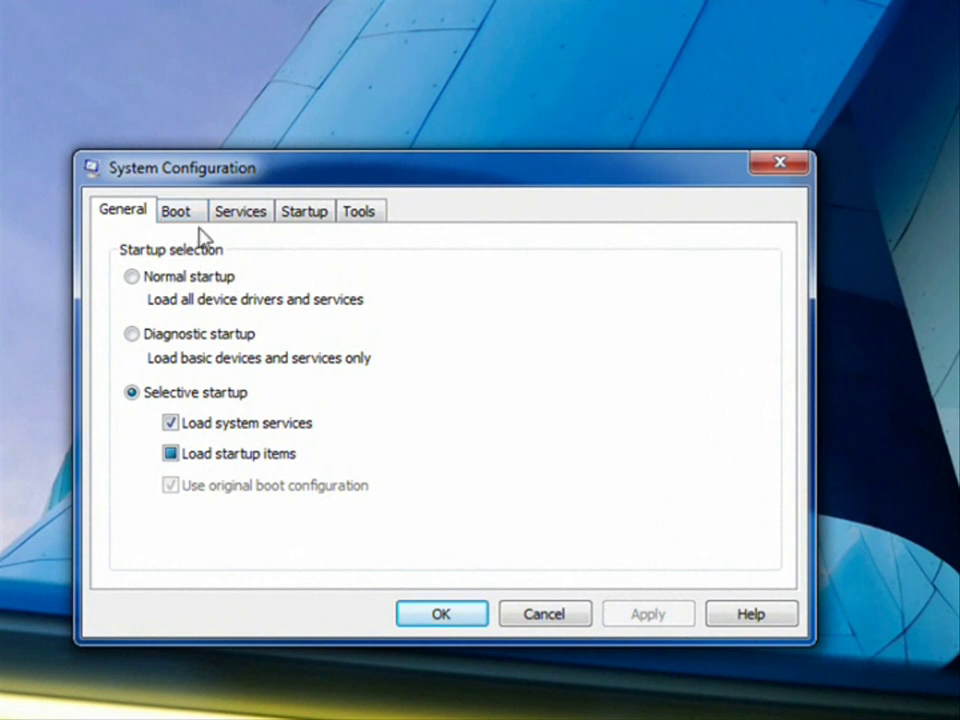
Browse the Boot, Services, Startup and Tools tabs, then widen the Startup Item column
click(186, 222)
click(262, 218)
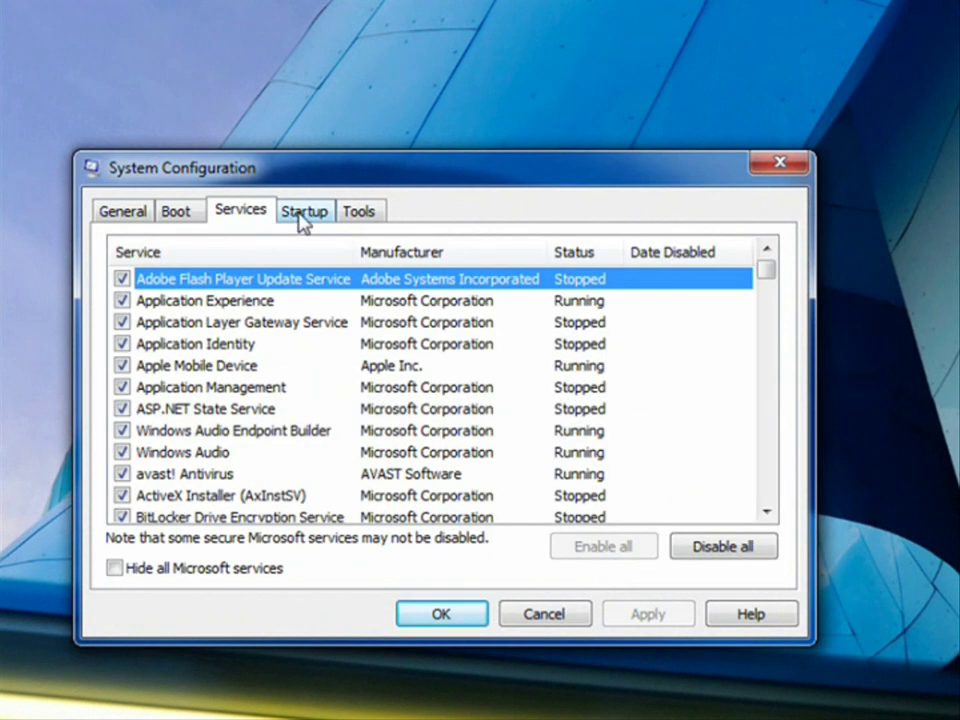
click(298, 220)
click(355, 212)
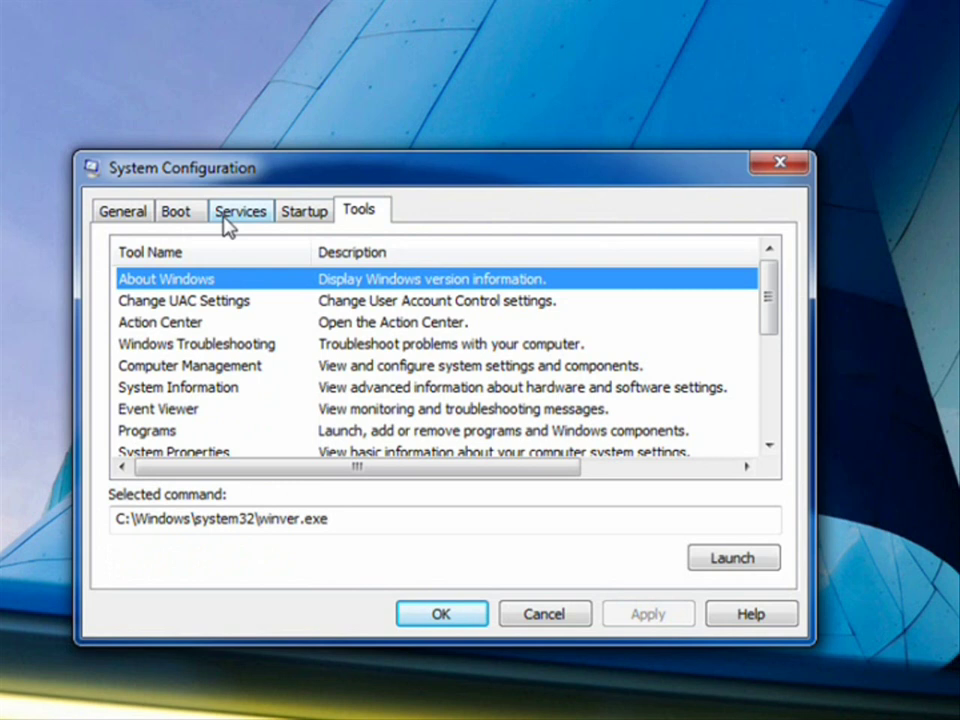
click(312, 214)
scroll(150, 320, down, 3)
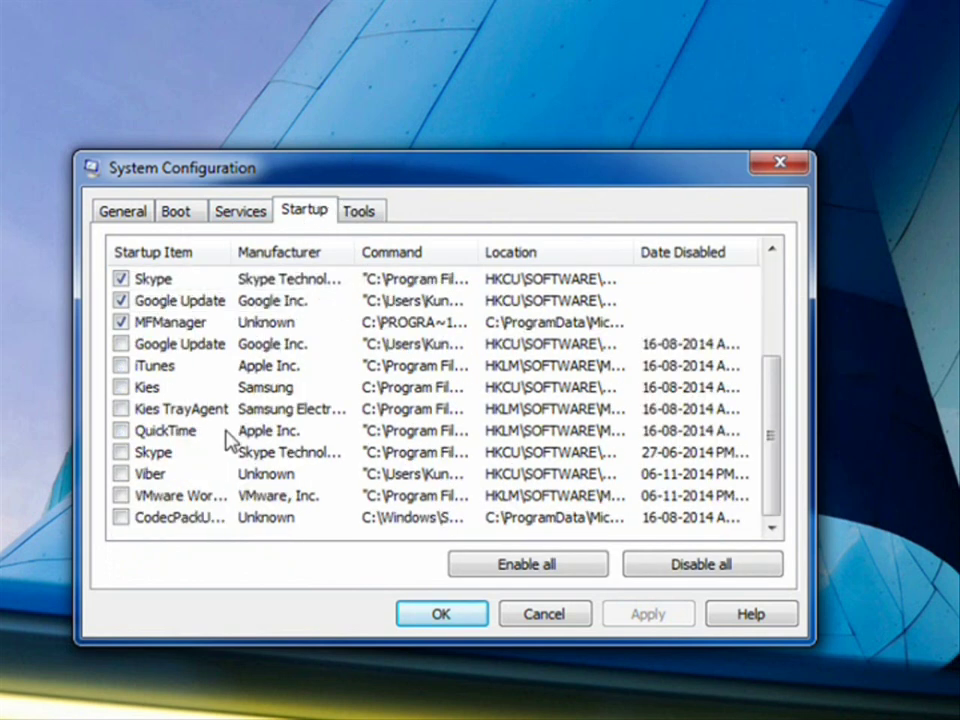
scroll(210, 380, up, 3)
scroll(199, 268, down, 3)
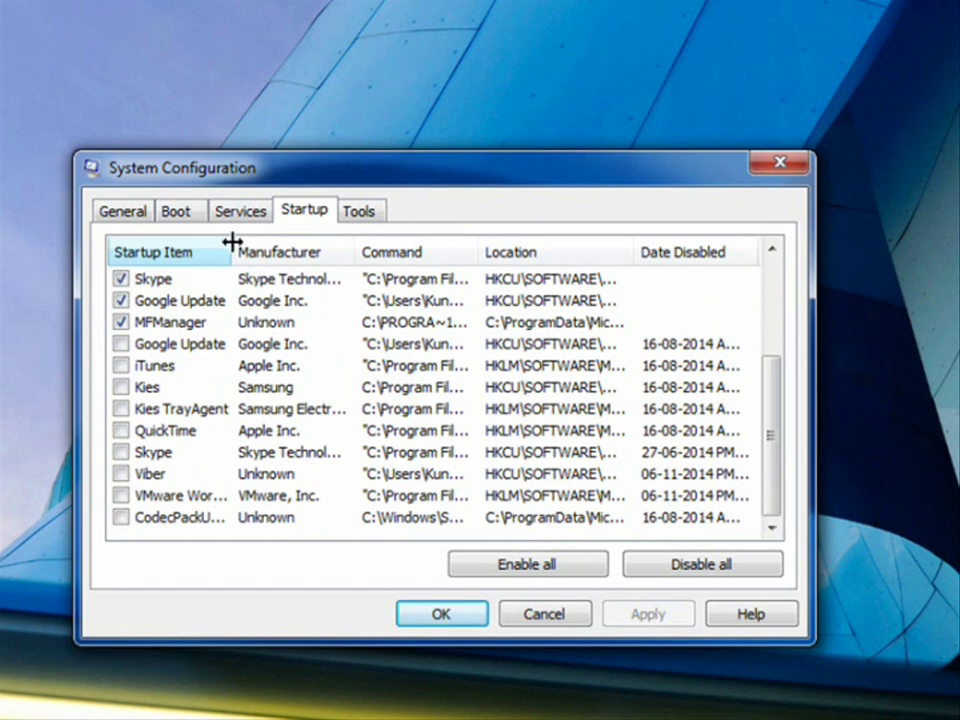
drag(231, 241, 267, 242)
key(Home)
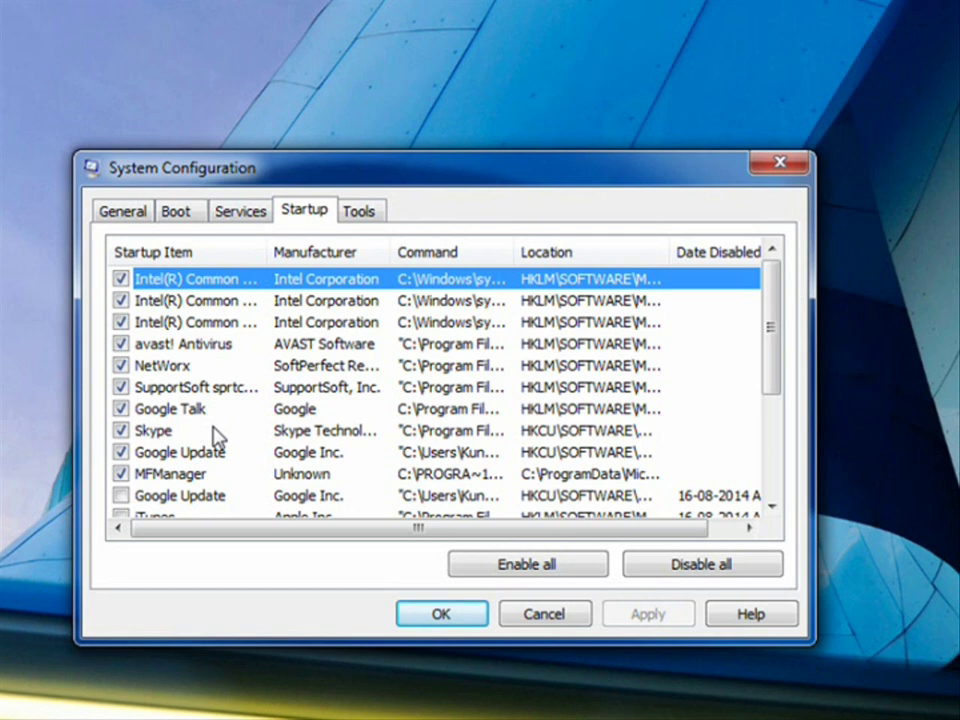
Turn NetWorx off and back on in the startup list
click(121, 365)
click(121, 365)
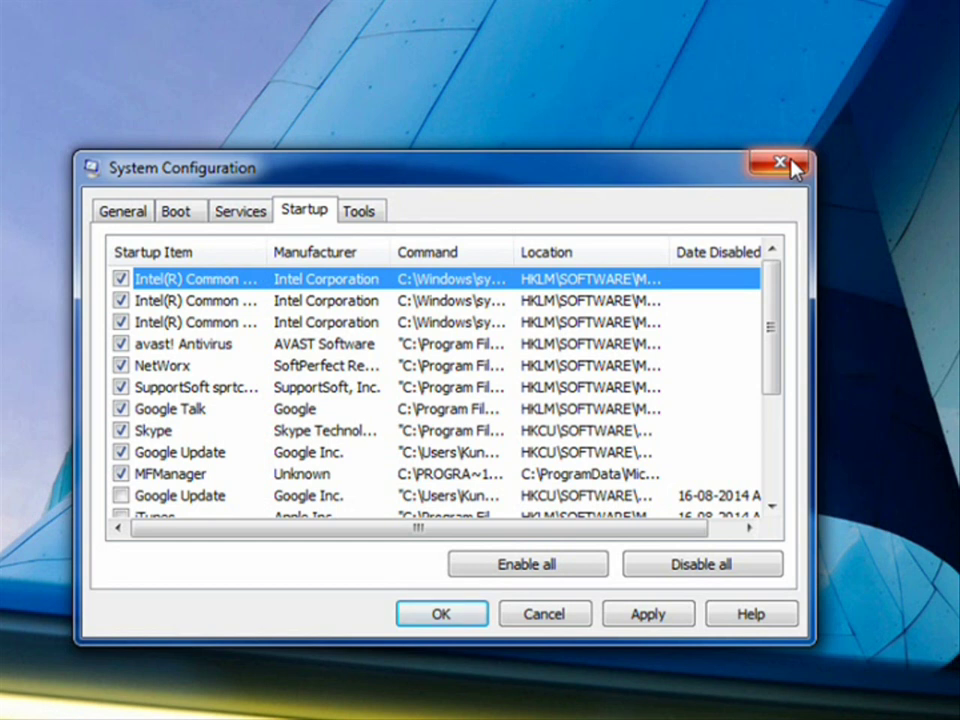
drag(657, 524, 628, 536)
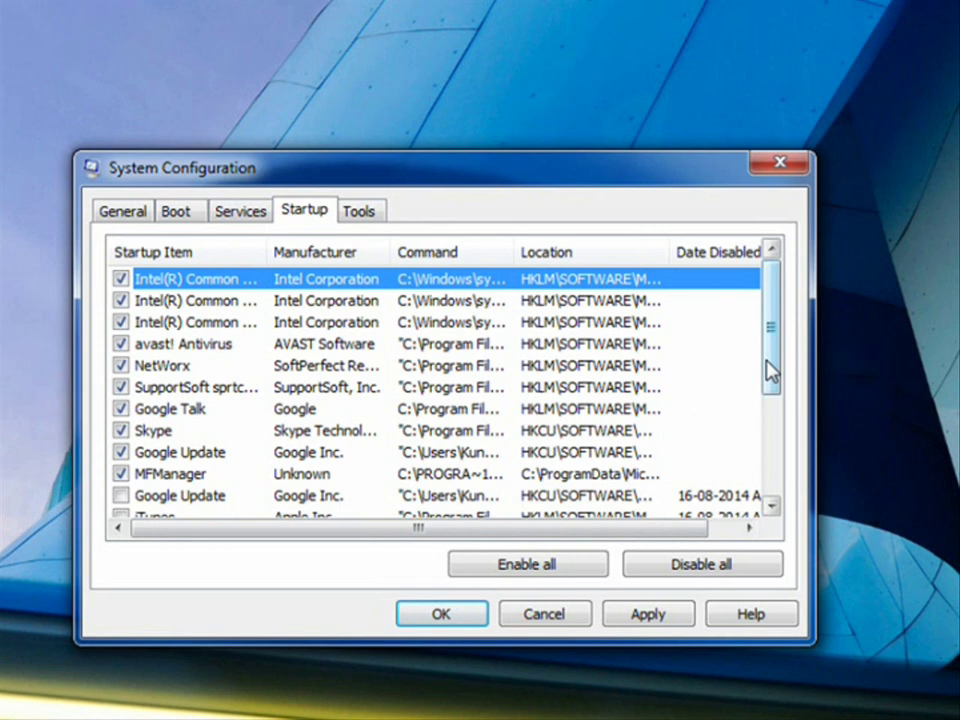
drag(774, 375, 772, 527)
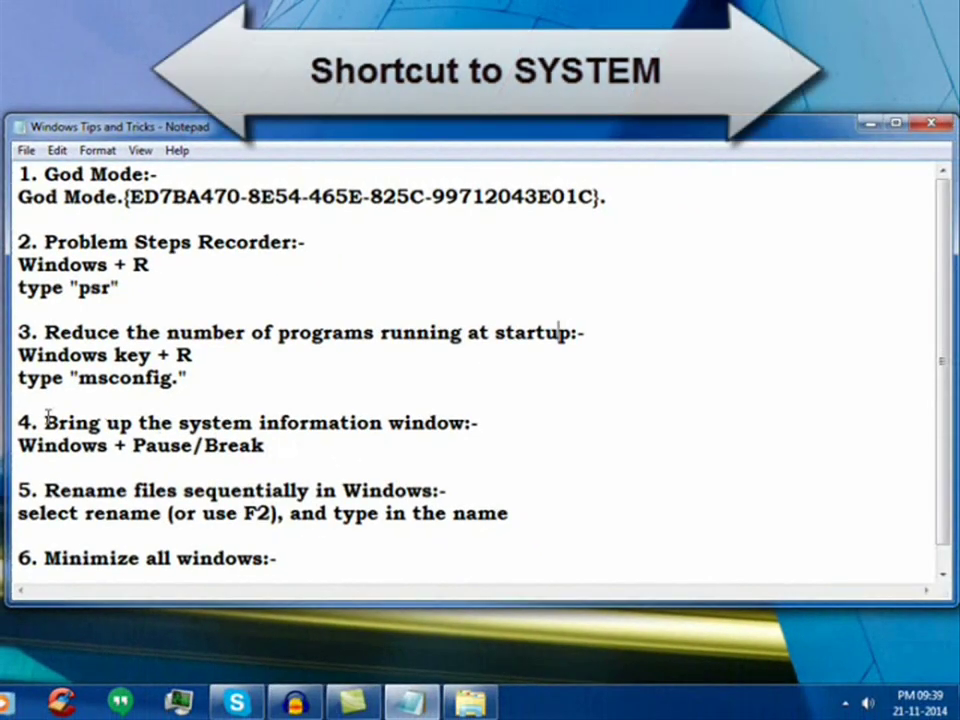
Highlight the tip 4 system information heading, then show the desktop
drag(54, 487, 336, 482)
drag(267, 420, 465, 424)
click(467, 424)
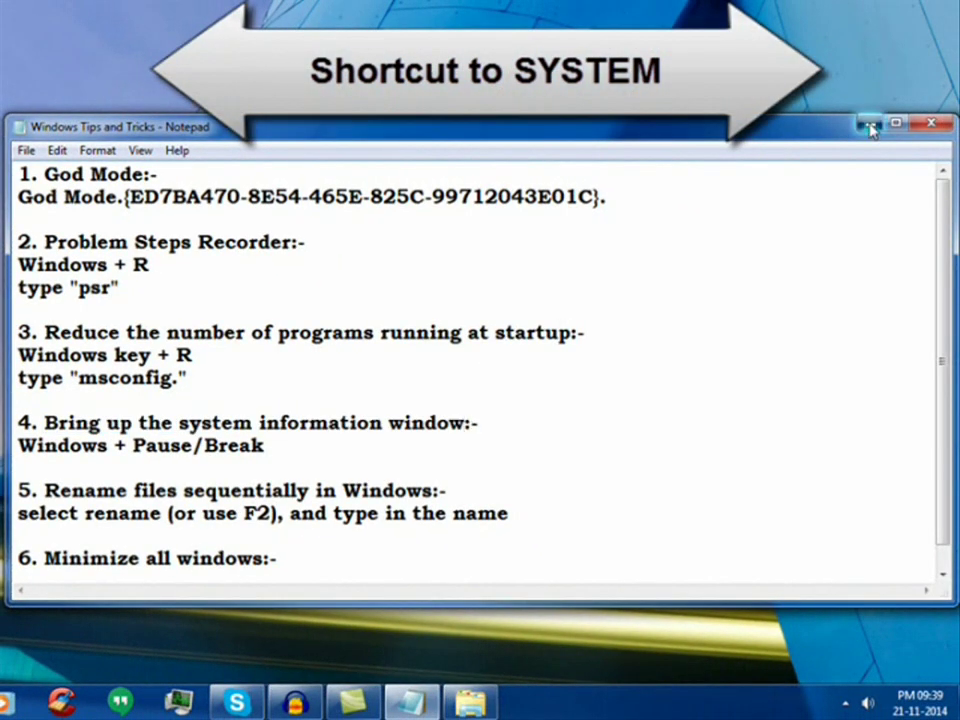
key(super+d)
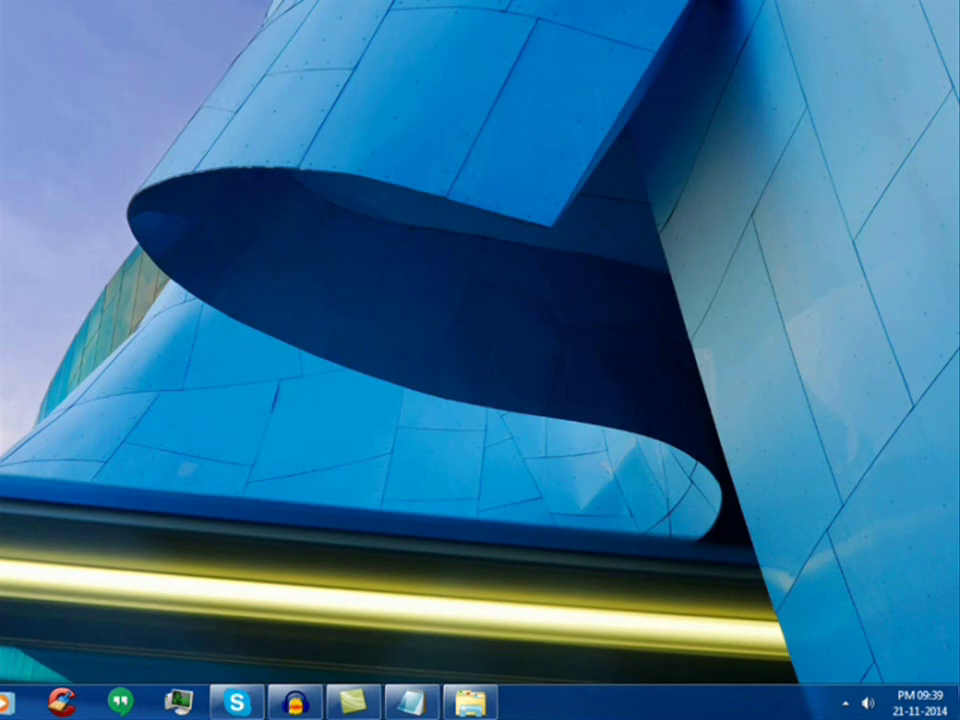
Open and close the System window twice with Win+Pause, then restore the notes
key(super+Pause)
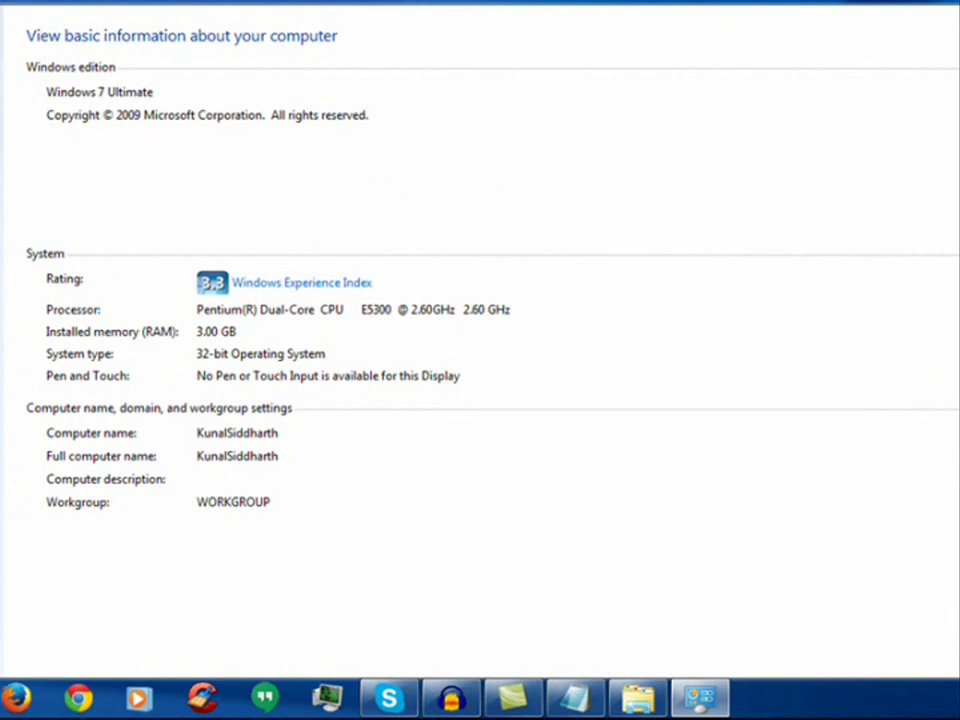
key(alt+F4)
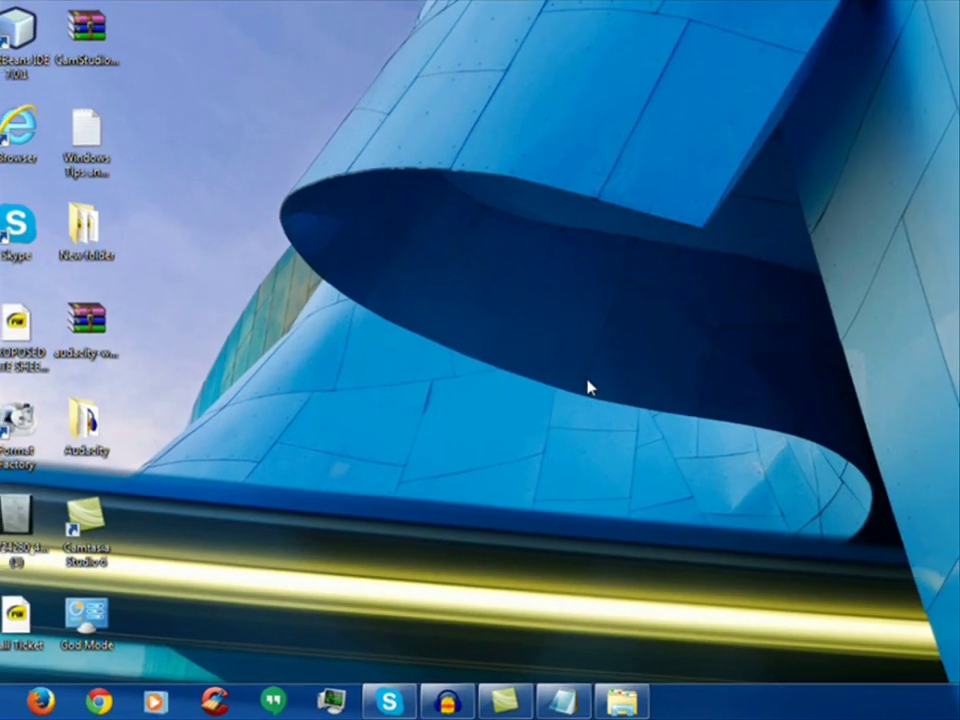
key(super+Pause)
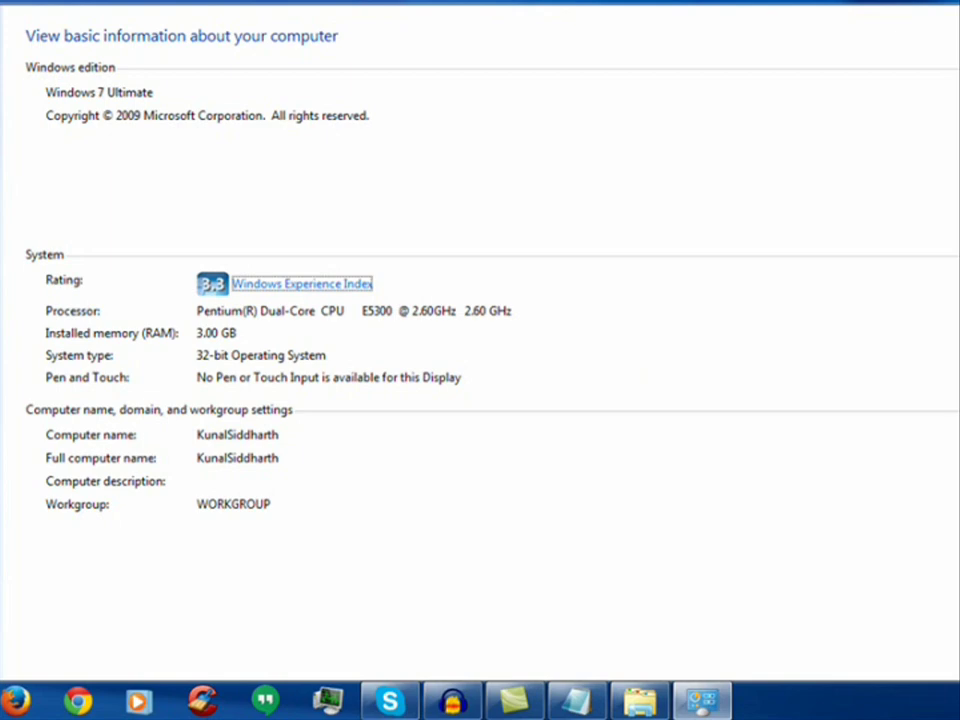
key(alt+F4)
click(598, 710)
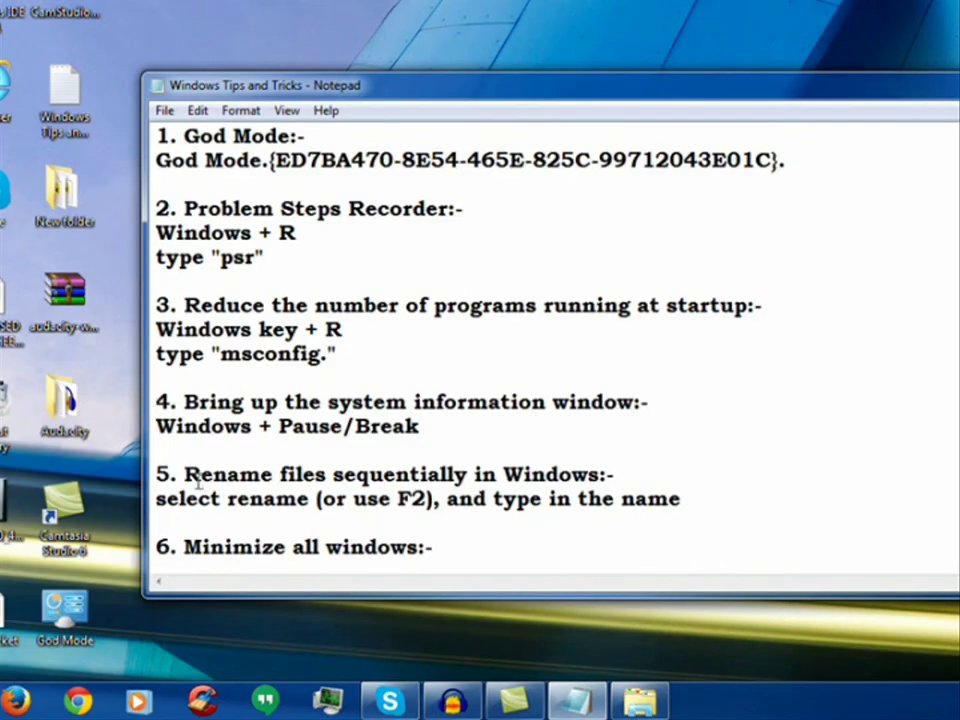
Highlight the rename-files-sequentially tip, then show the desktop and open New folder
drag(185, 474, 596, 476)
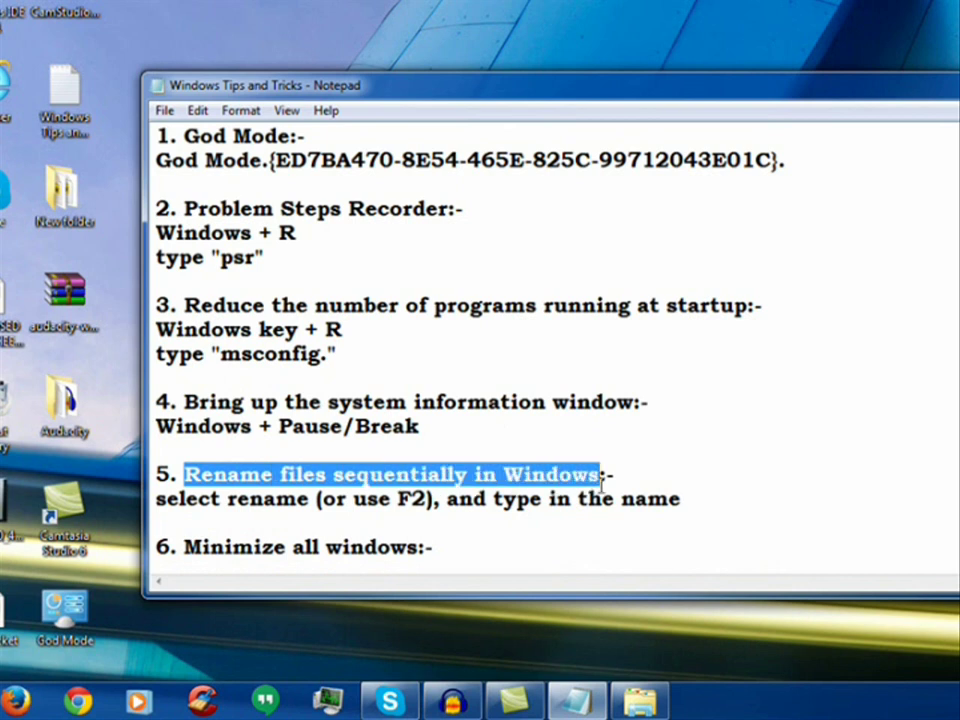
click(596, 476)
key(super+d)
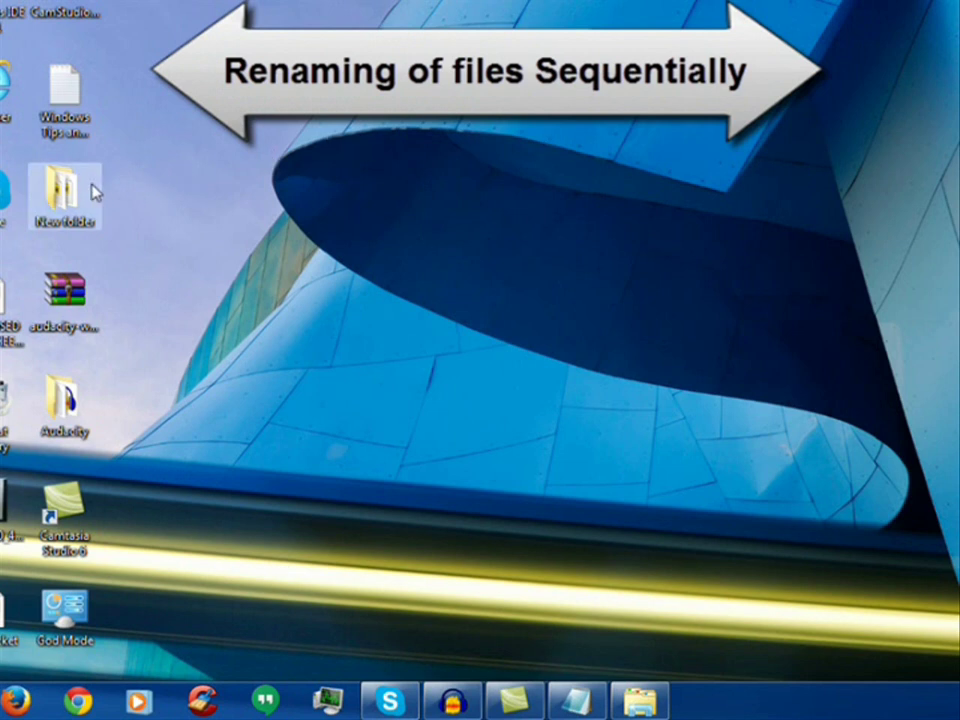
double_click(62, 192)
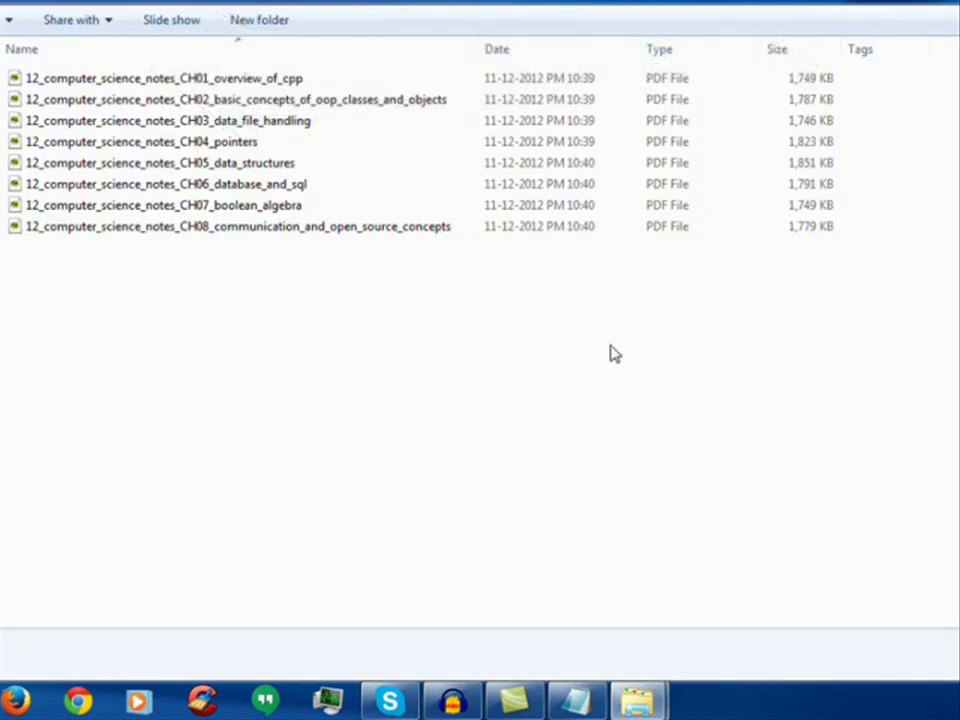
Batch-rename all eight PDF notes to image (1) through image (8)
drag(612, 352, 381, 64)
click(418, 369)
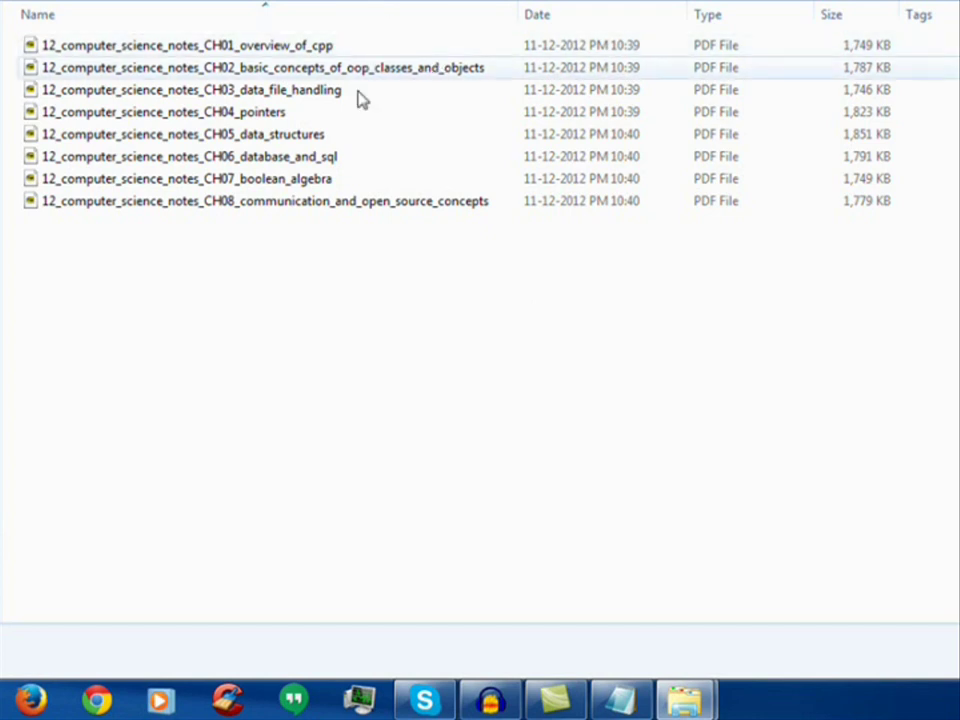
drag(395, 360, 339, 32)
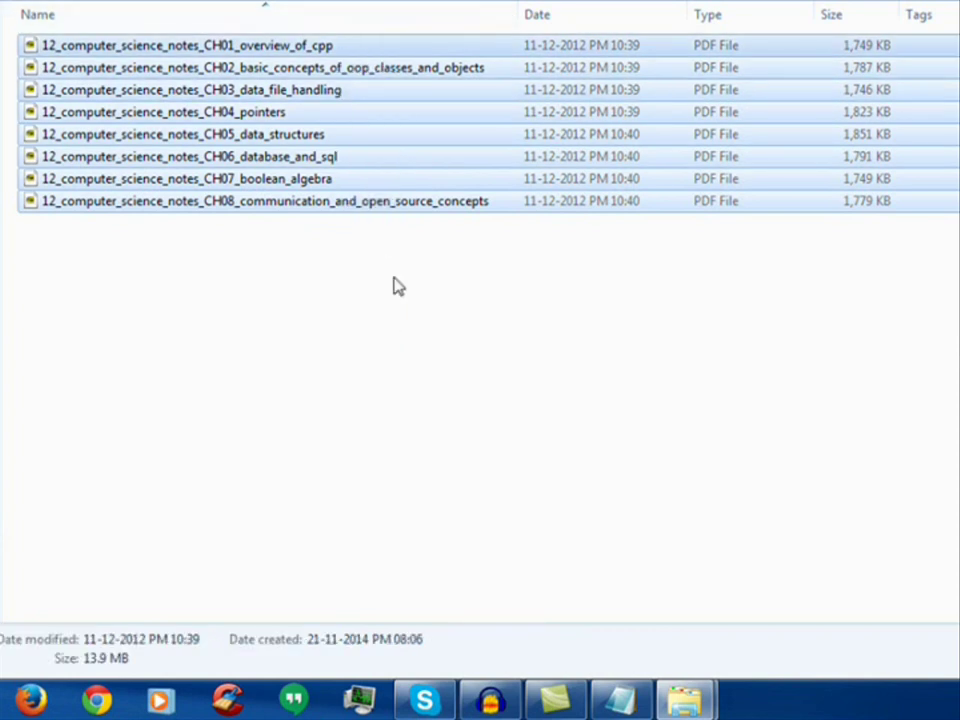
right_click(353, 166)
click(440, 547)
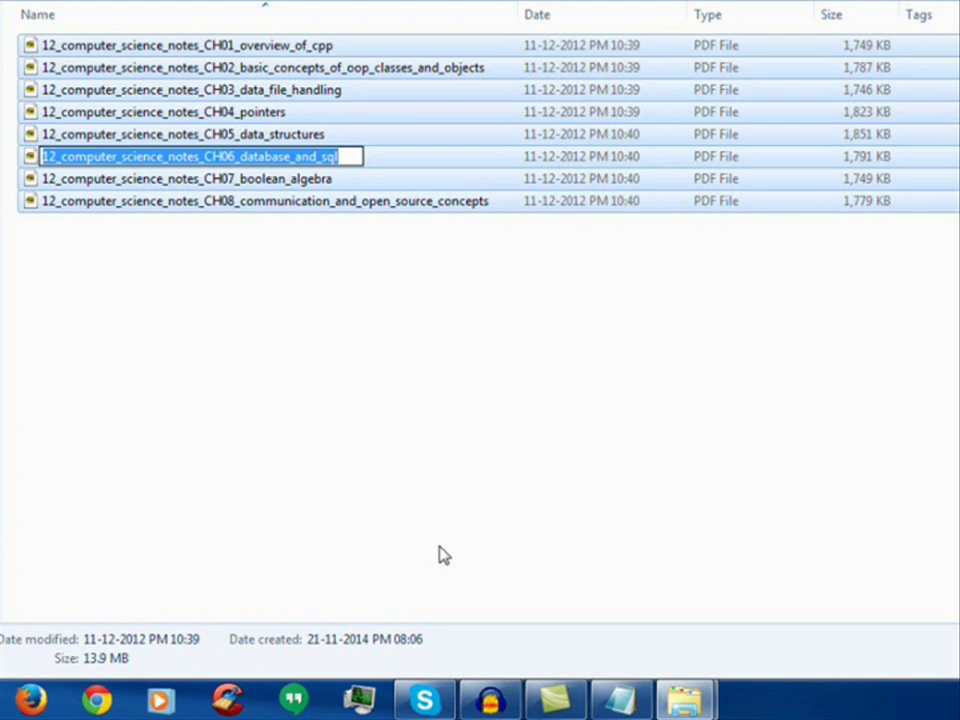
text(image)
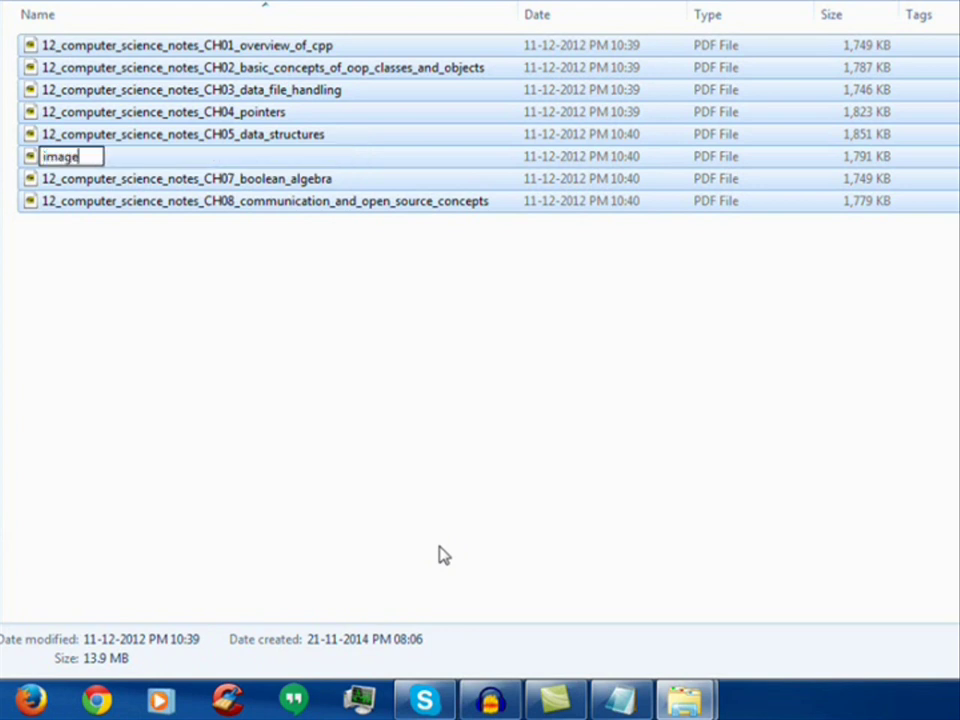
key(Return)
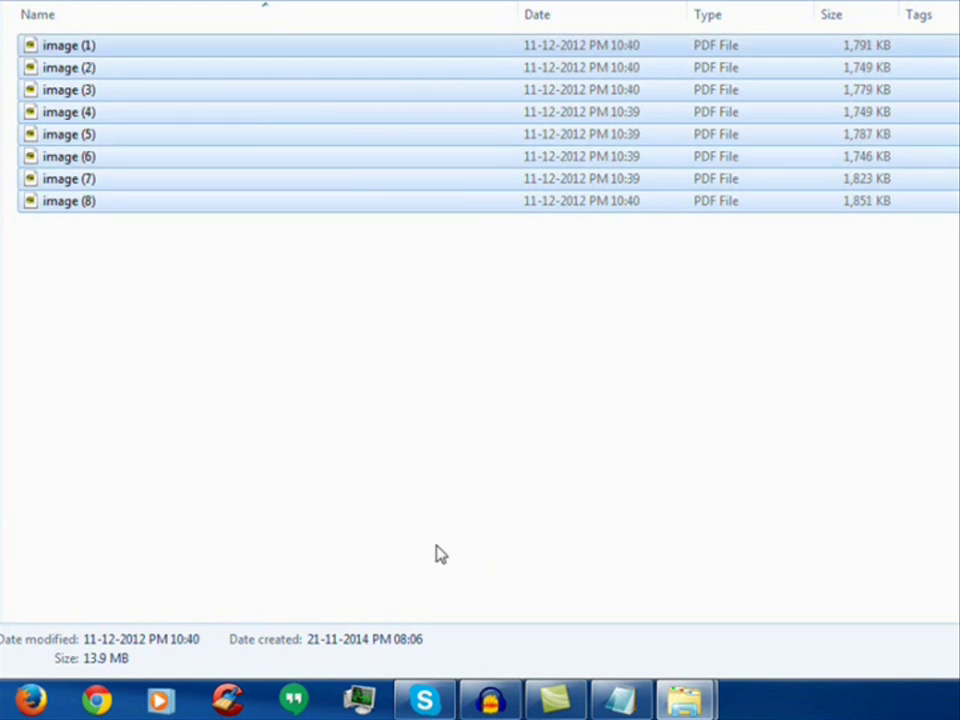
click(437, 553)
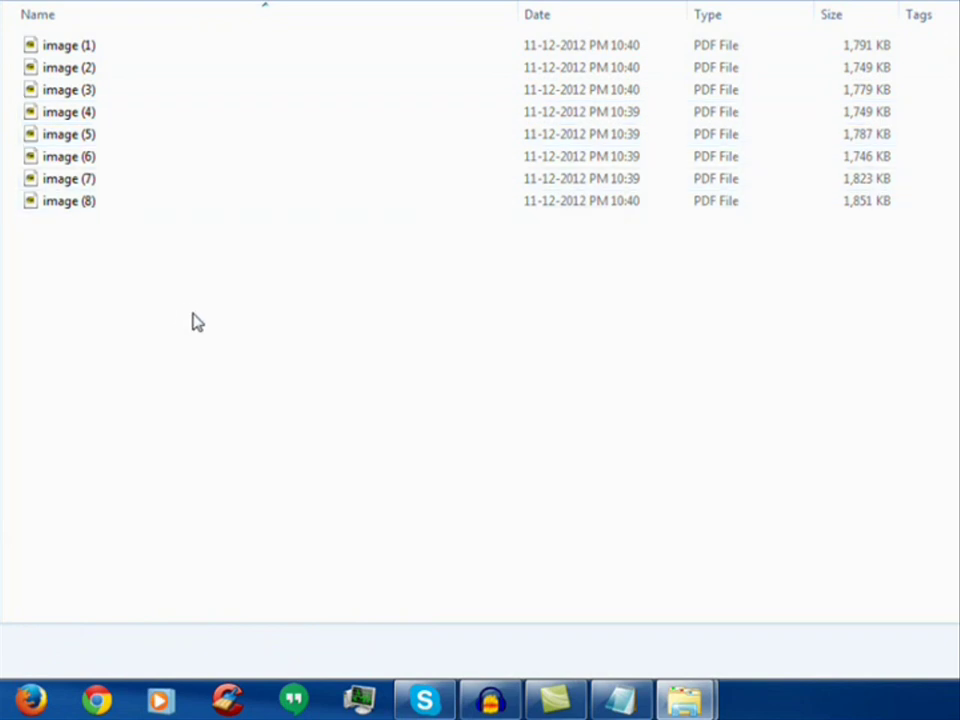
Batch-rename the eight files again to doc (1) through doc (8)
drag(193, 321, 150, 40)
right_click(236, 134)
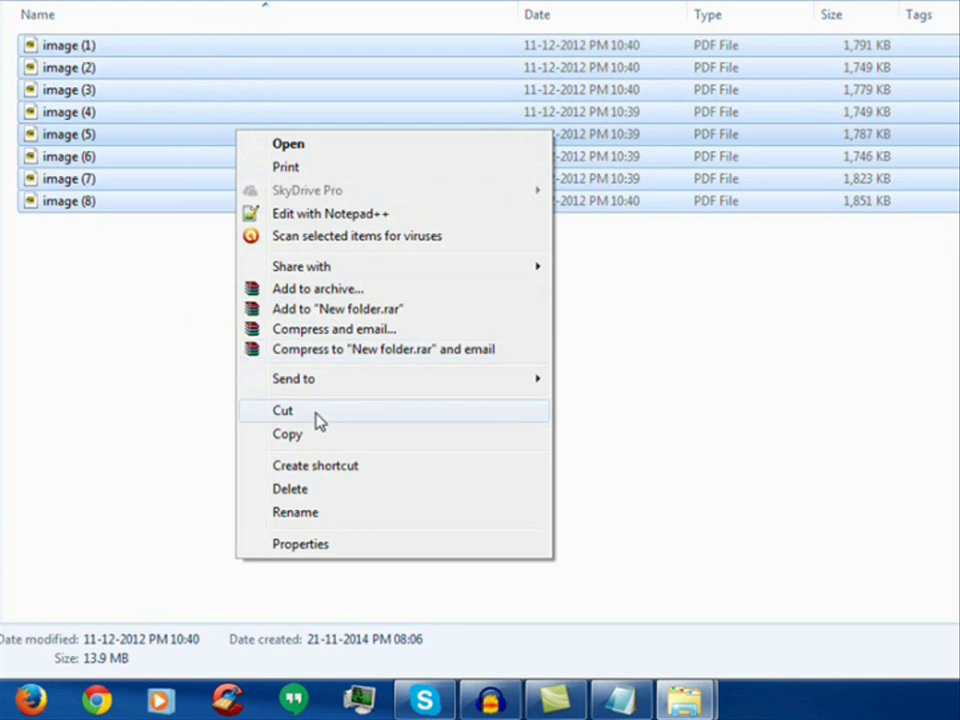
click(311, 515)
text(doc)
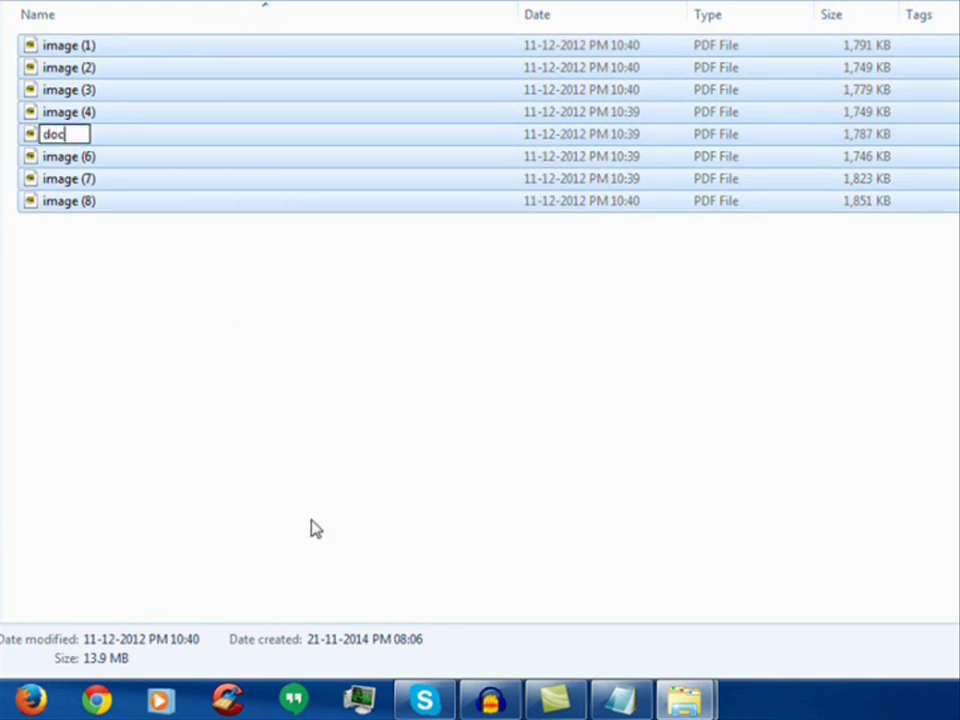
key(Return)
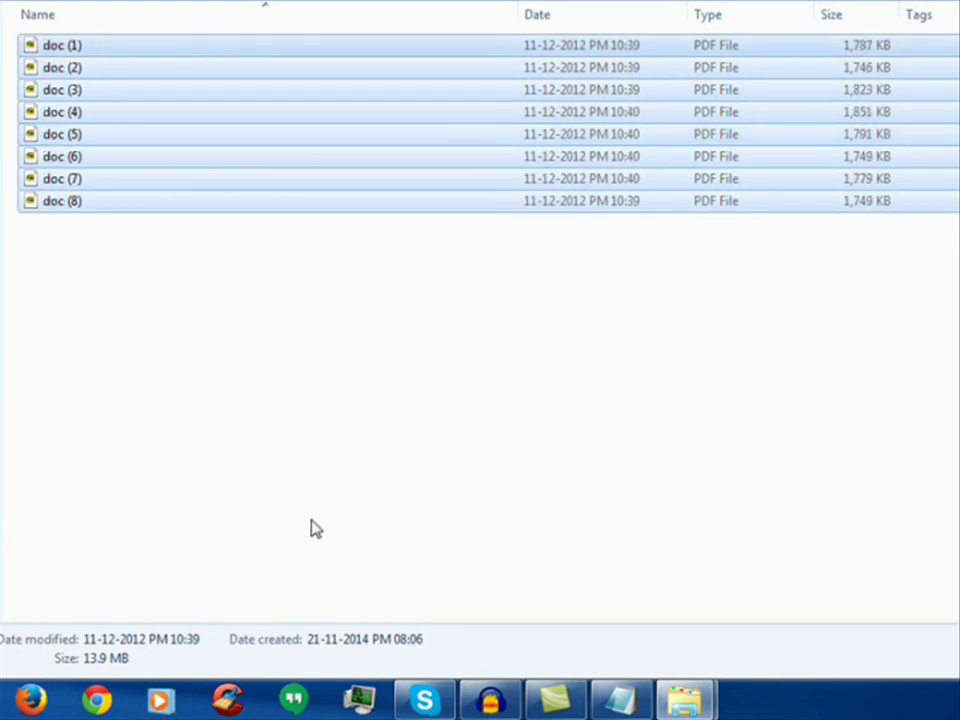
click(329, 507)
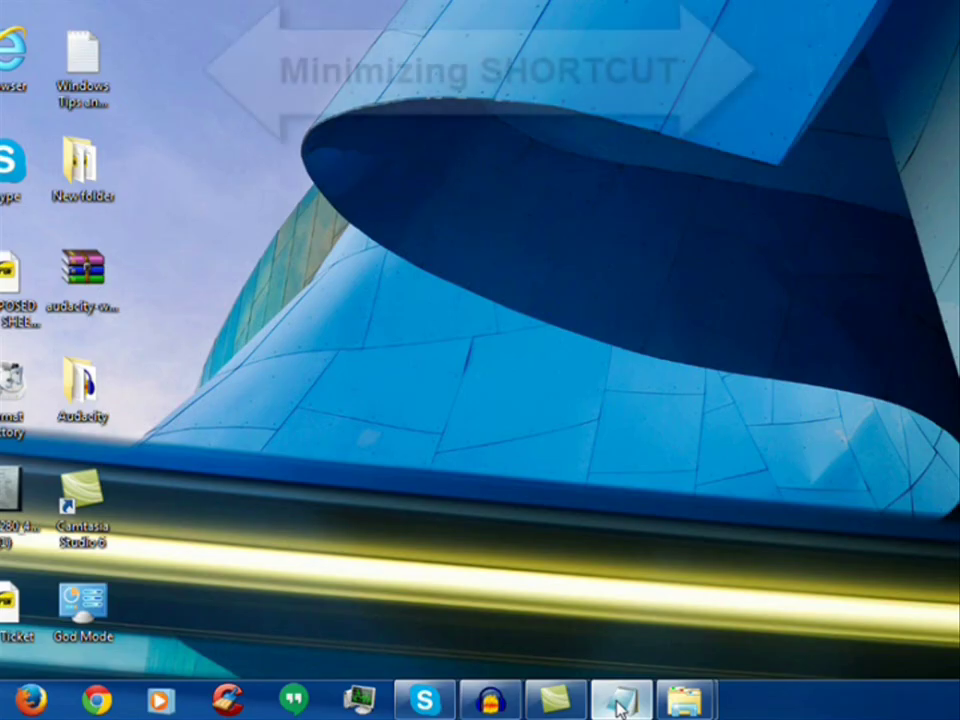
Add 'Windows + D' on a new line under the minimize tip in Notepad
click(619, 700)
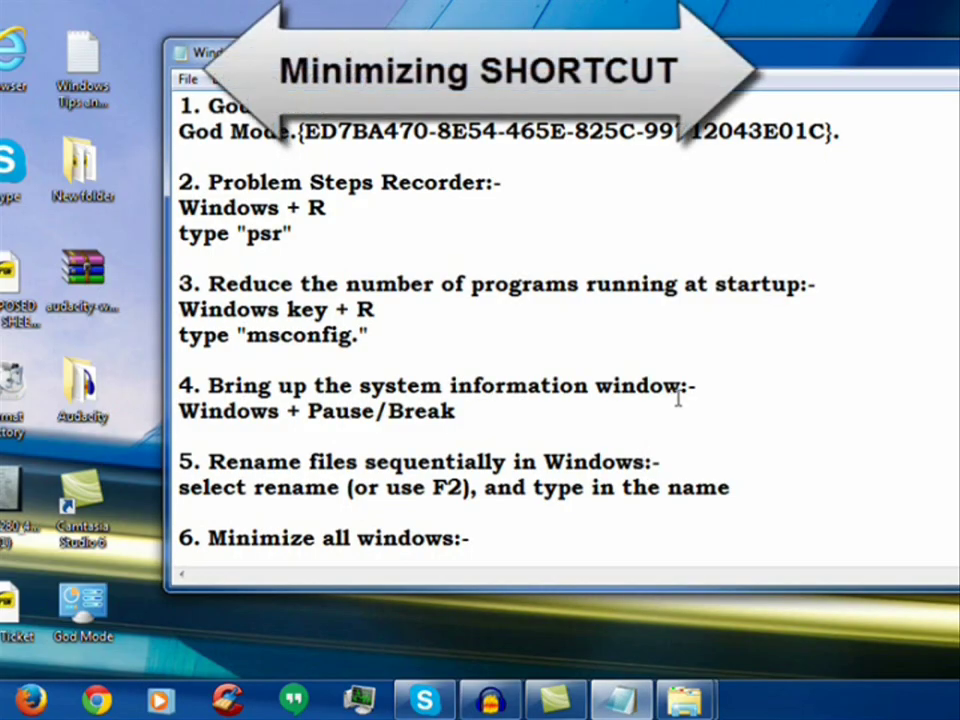
key(Return)
text(Windows + D)
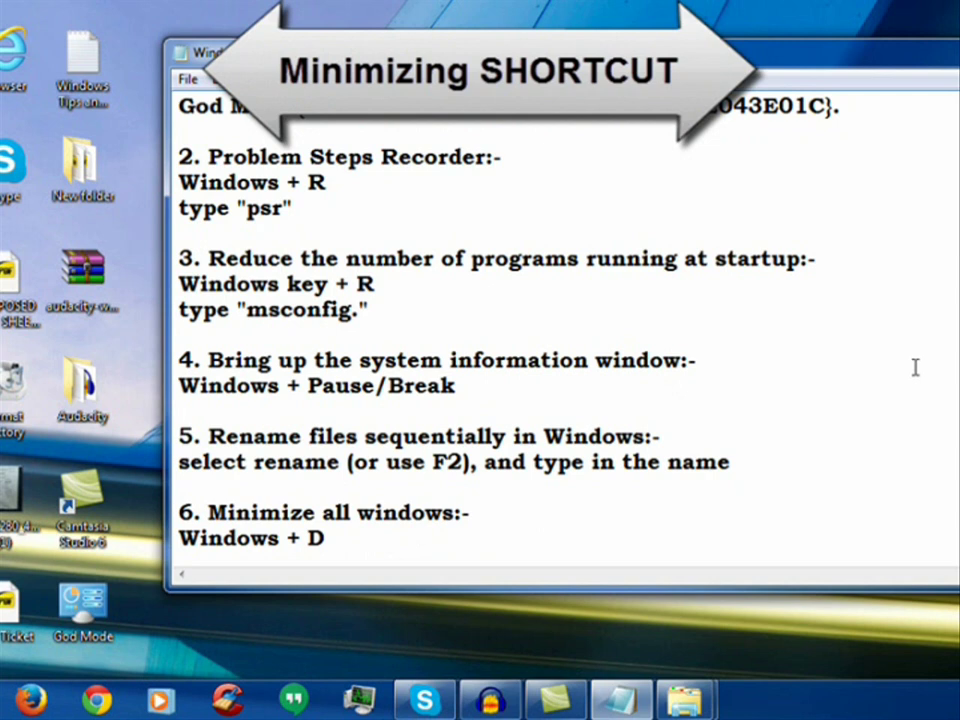
Restore God Mode and New folder as small windows, moving God Mode over the notes
mouse_move(681, 700)
click(624, 634)
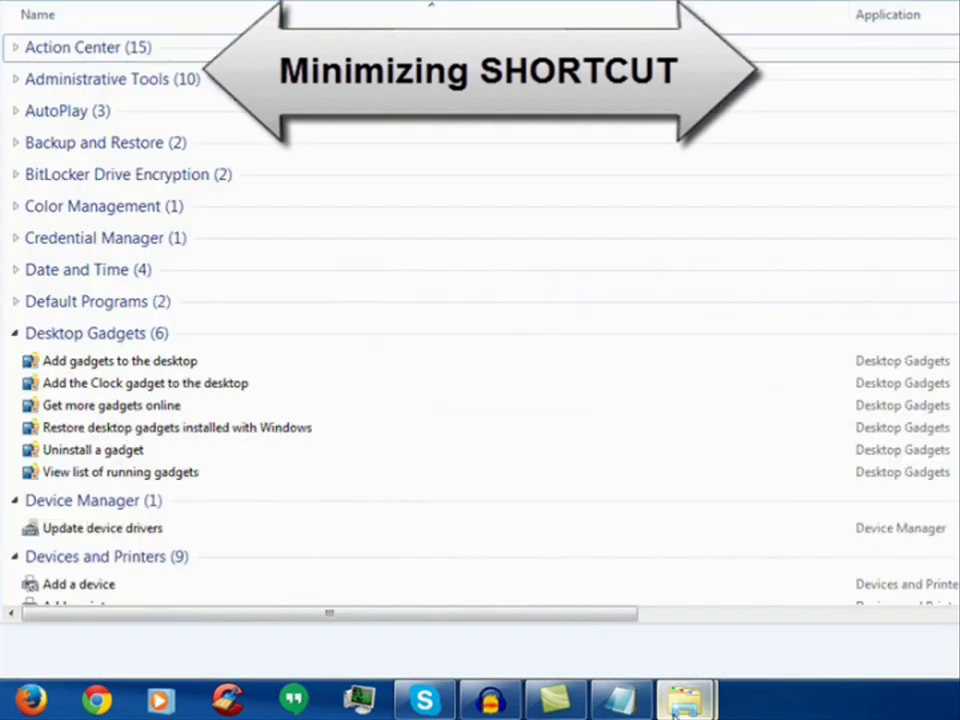
click(739, 568)
key(super+Down)
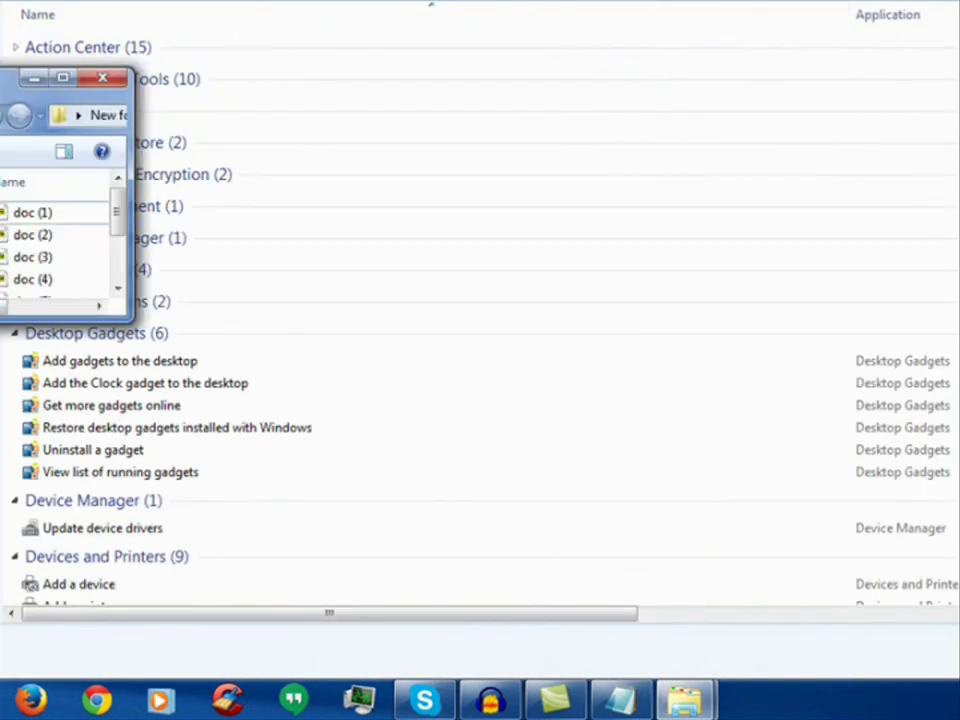
key(super+Down)
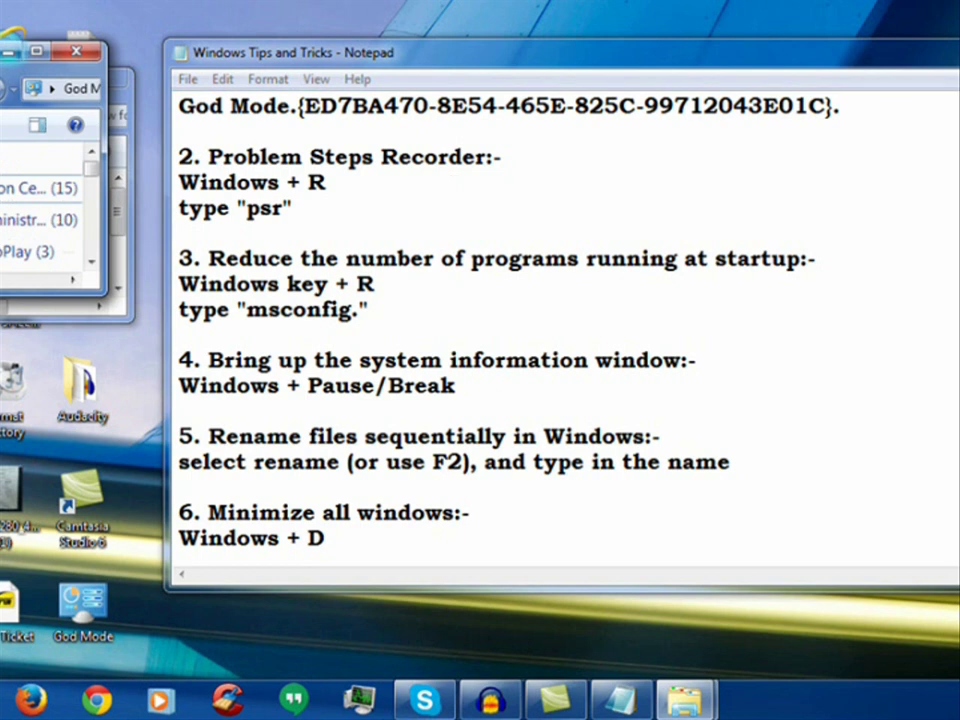
drag(24, 28, 461, 21)
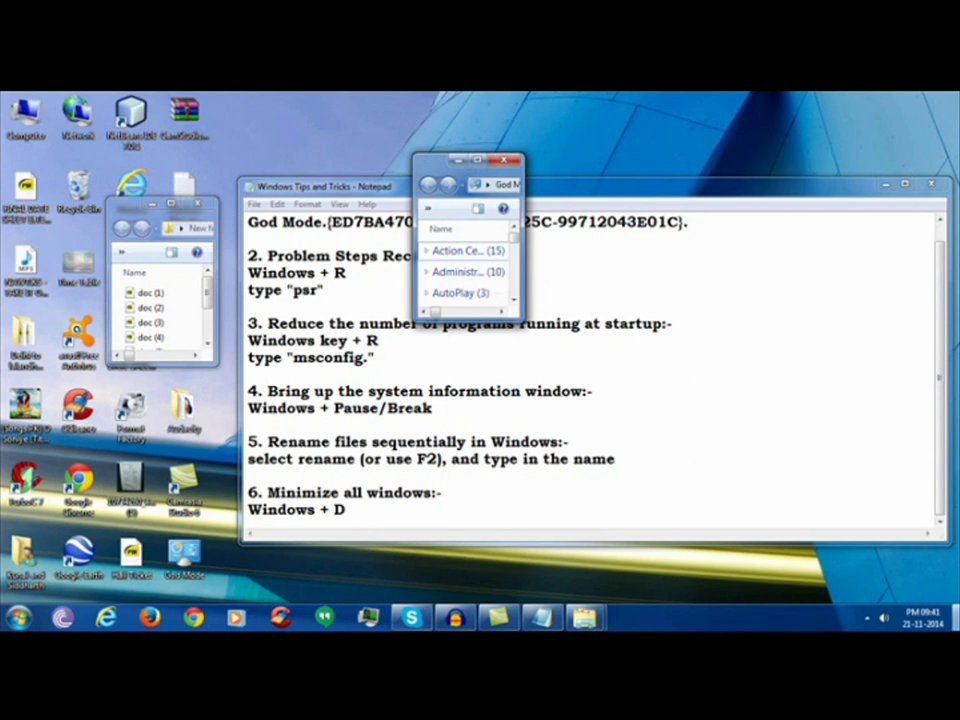
Alternate between the bare desktop and restored windows via Show desktop button and Win+D
click(952, 615)
click(952, 615)
click(952, 615)
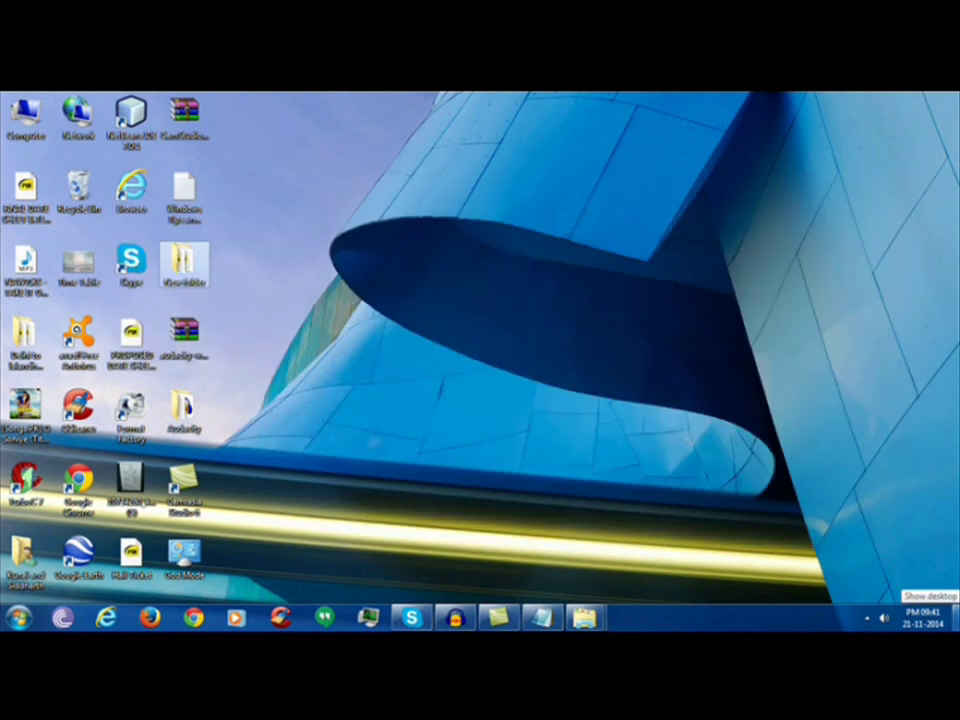
click(952, 615)
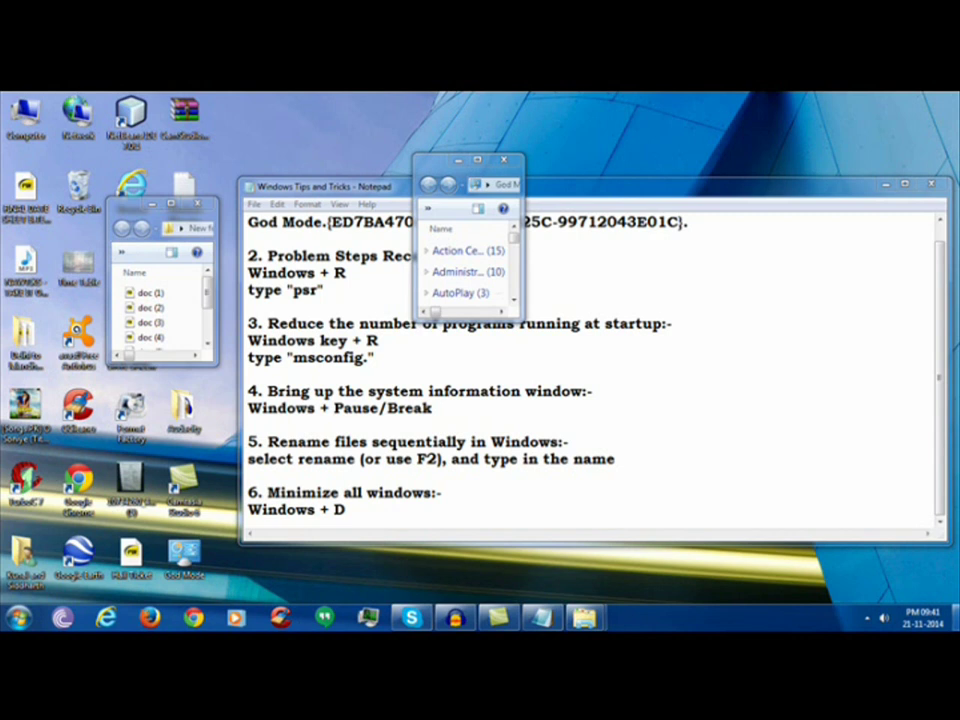
key(super+d)
key(super+d)
key(super+d)
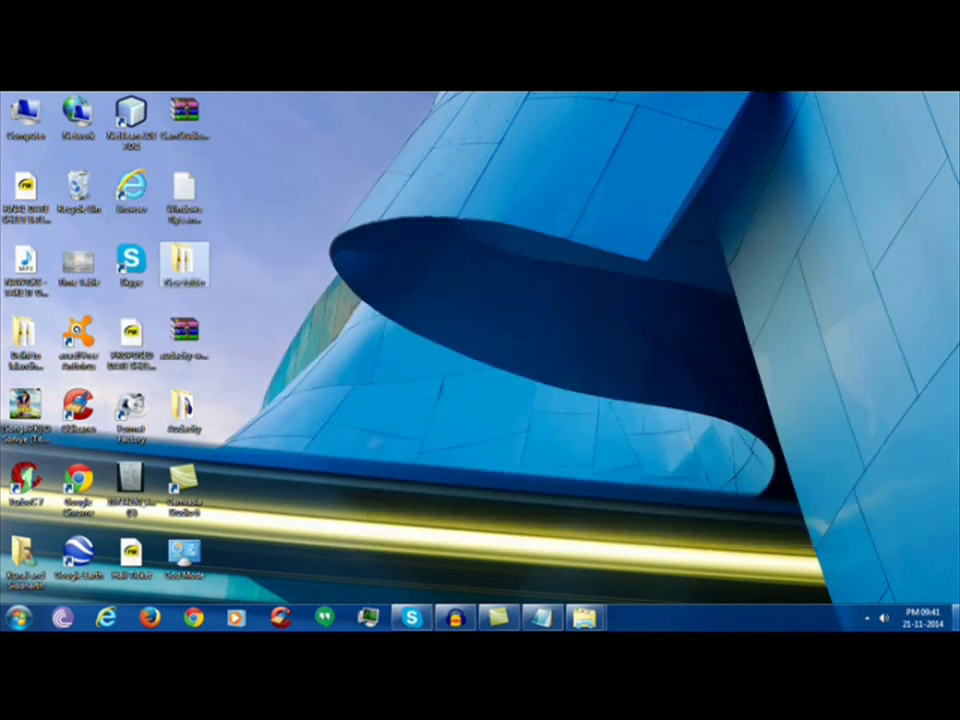
key(super+d)
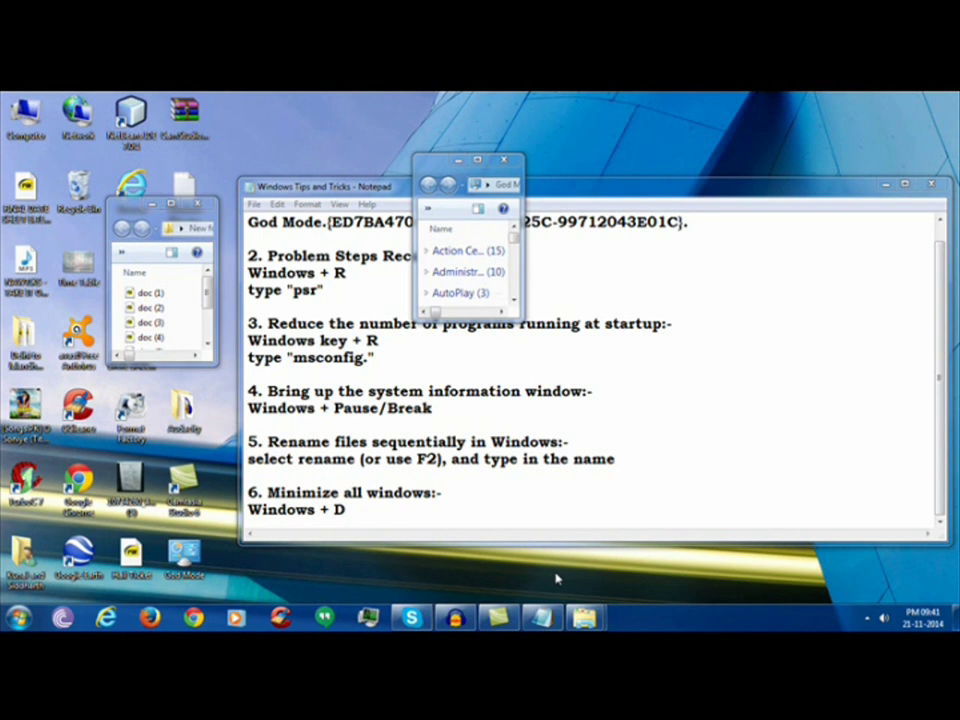
key(super+d)
key(super+d)
key(super+d)
key(super+d)
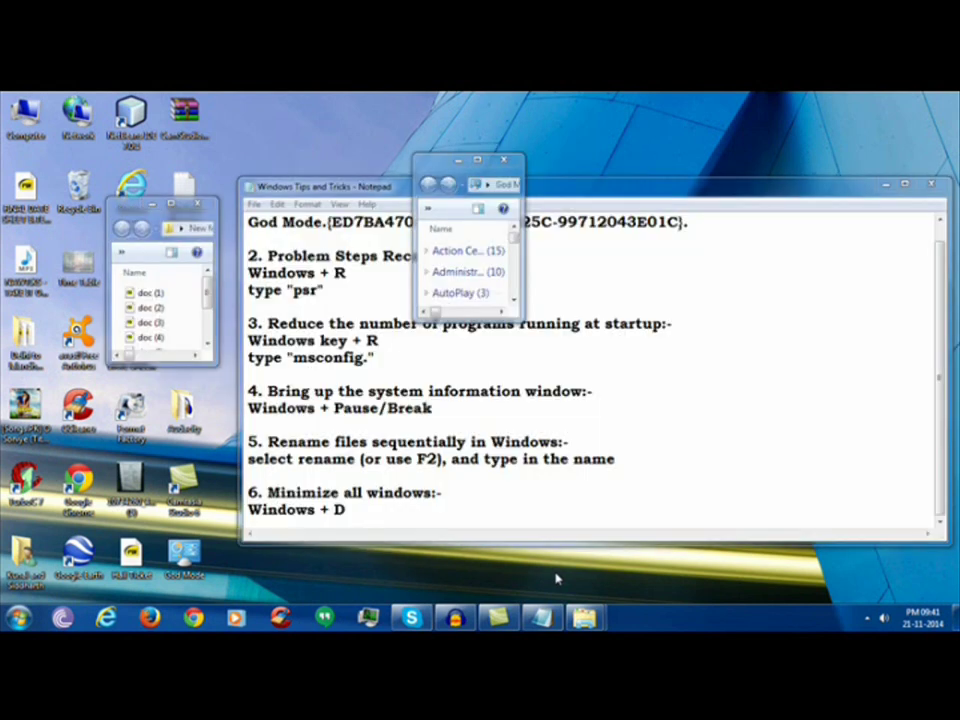